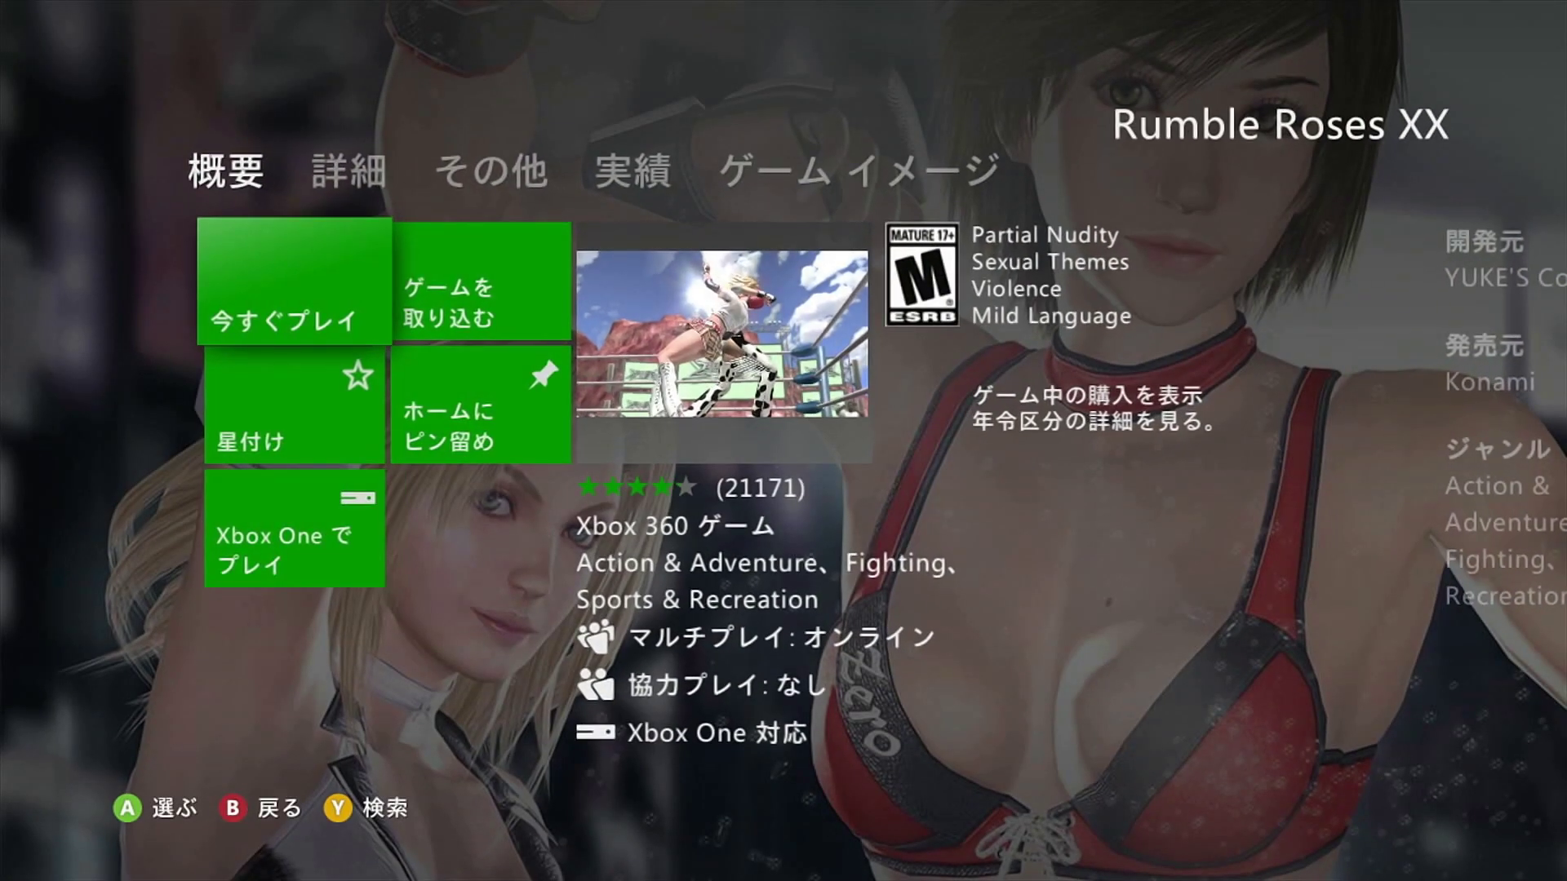
From the Rumble Roses XX page, choose ゲームを取り込む to bring up the storage device list.
key("Right")
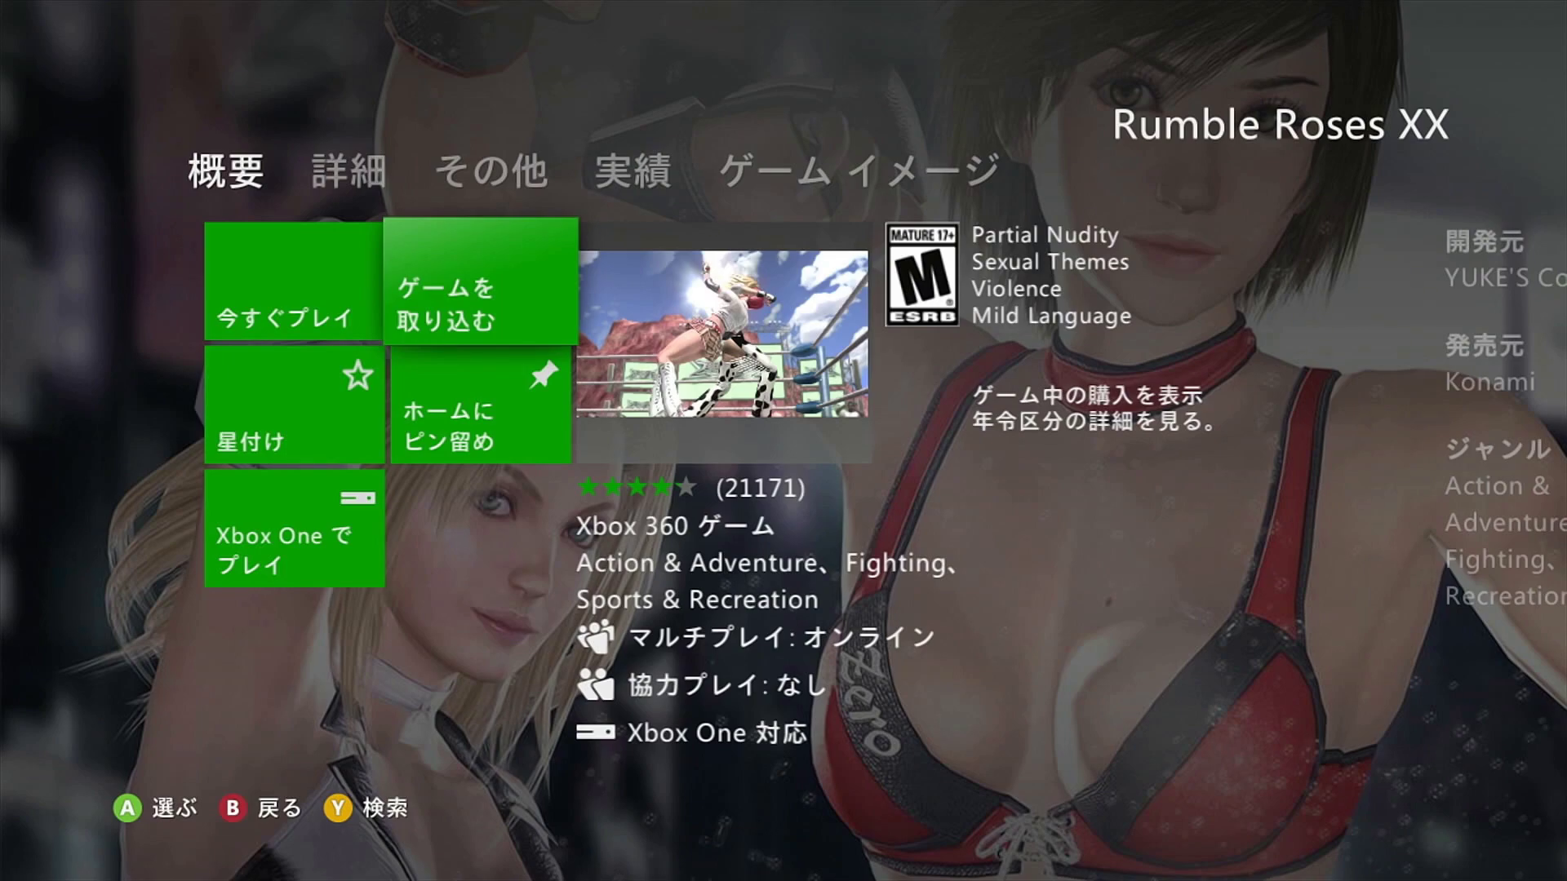
key("Return")
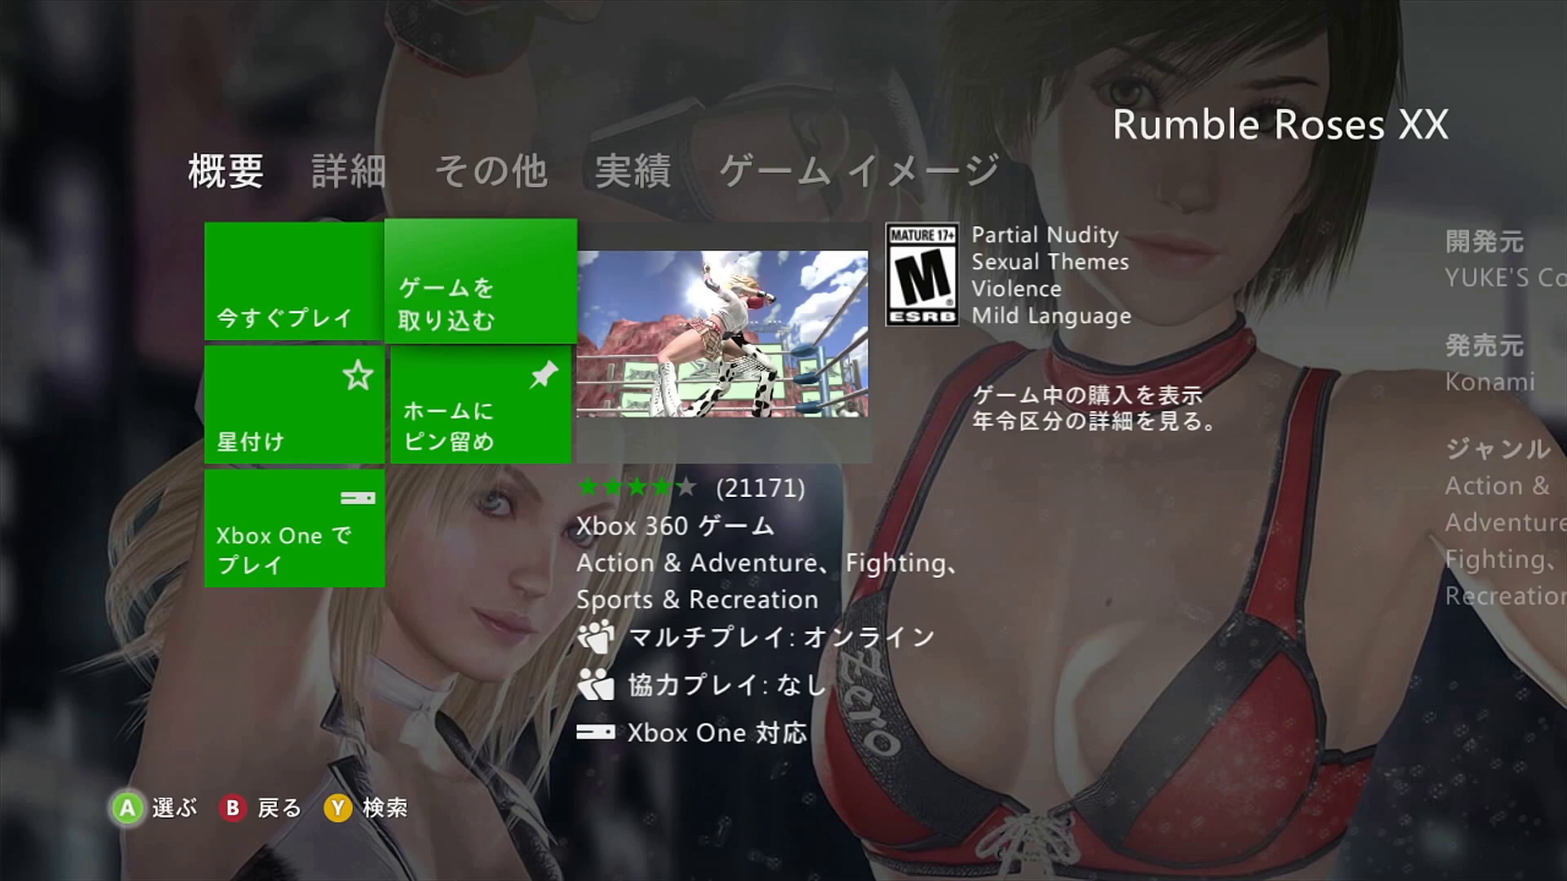
key("Return")
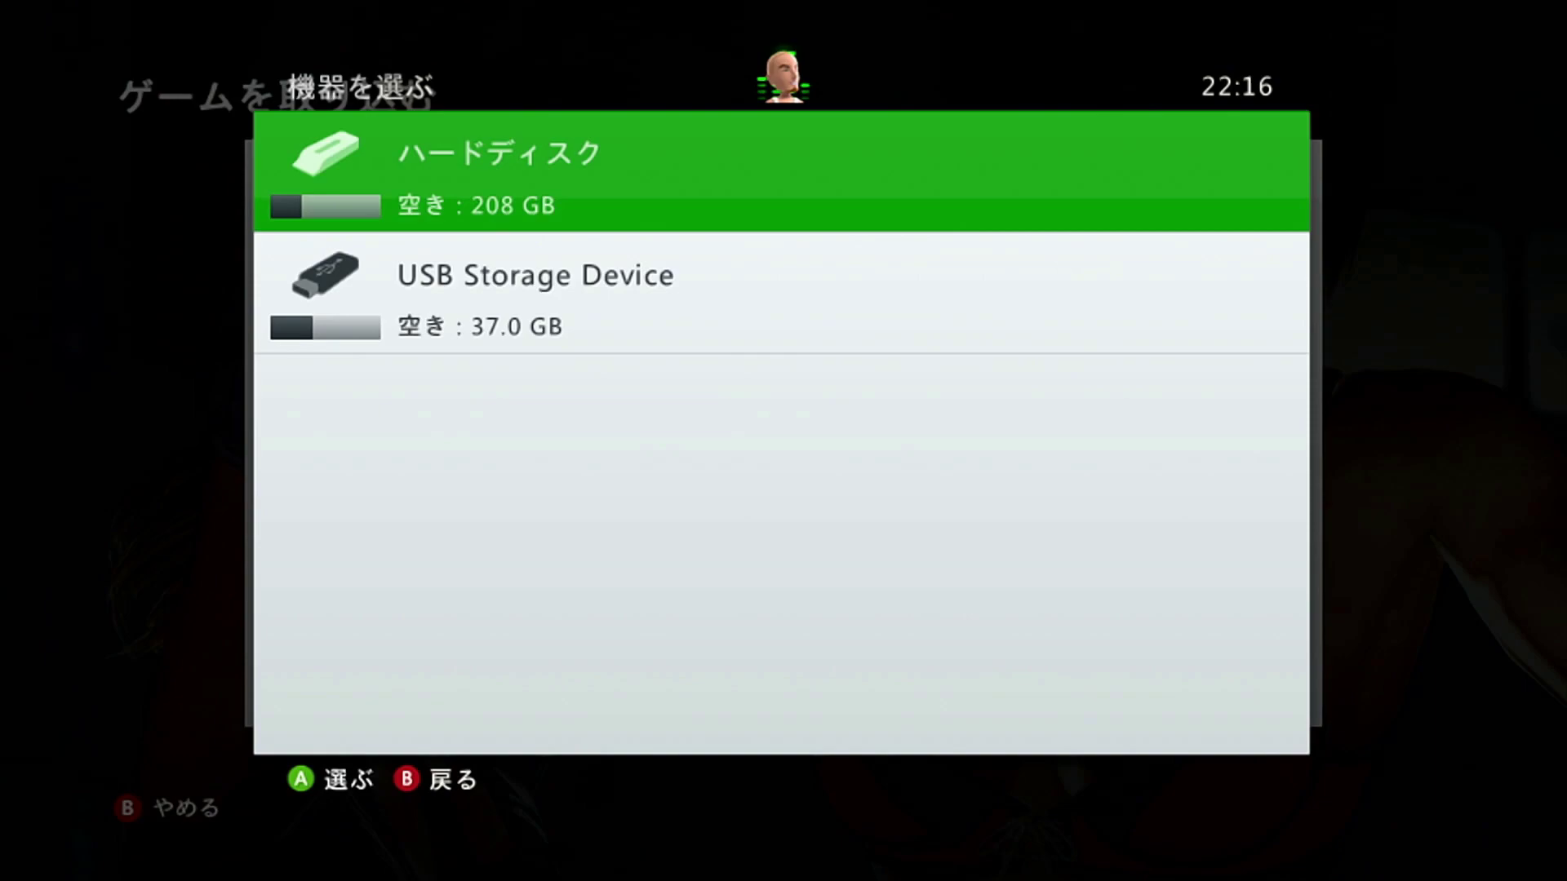
Install the game to the USB Storage Device and wait until it reaches 100%.
key("Down")
key("Return")
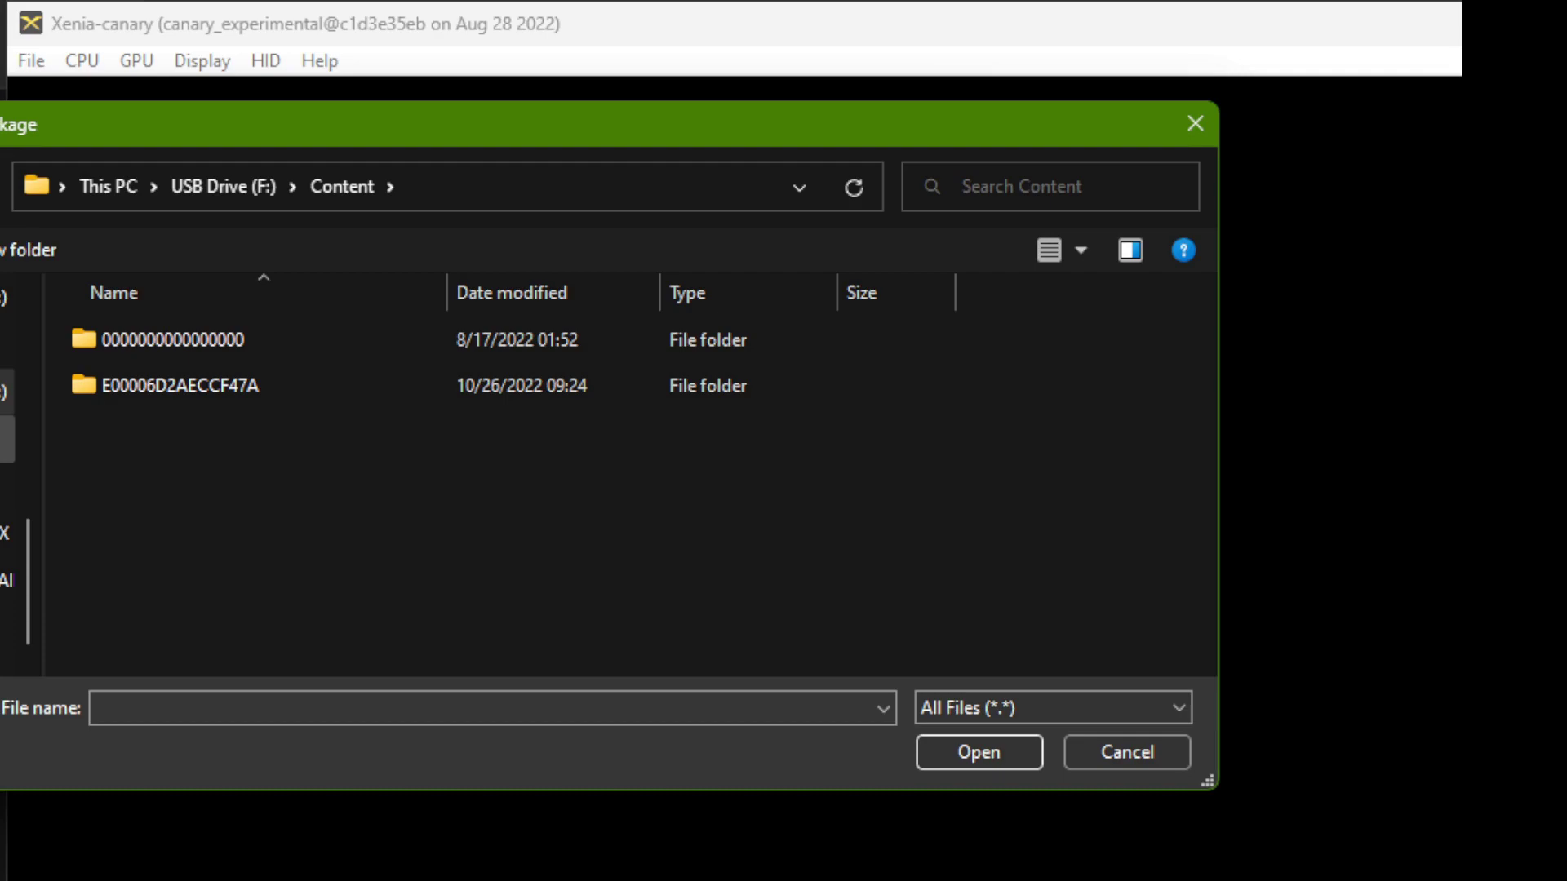
Go up to the USB Drive (F:) root and open its Content folder.
key("alt+Up")
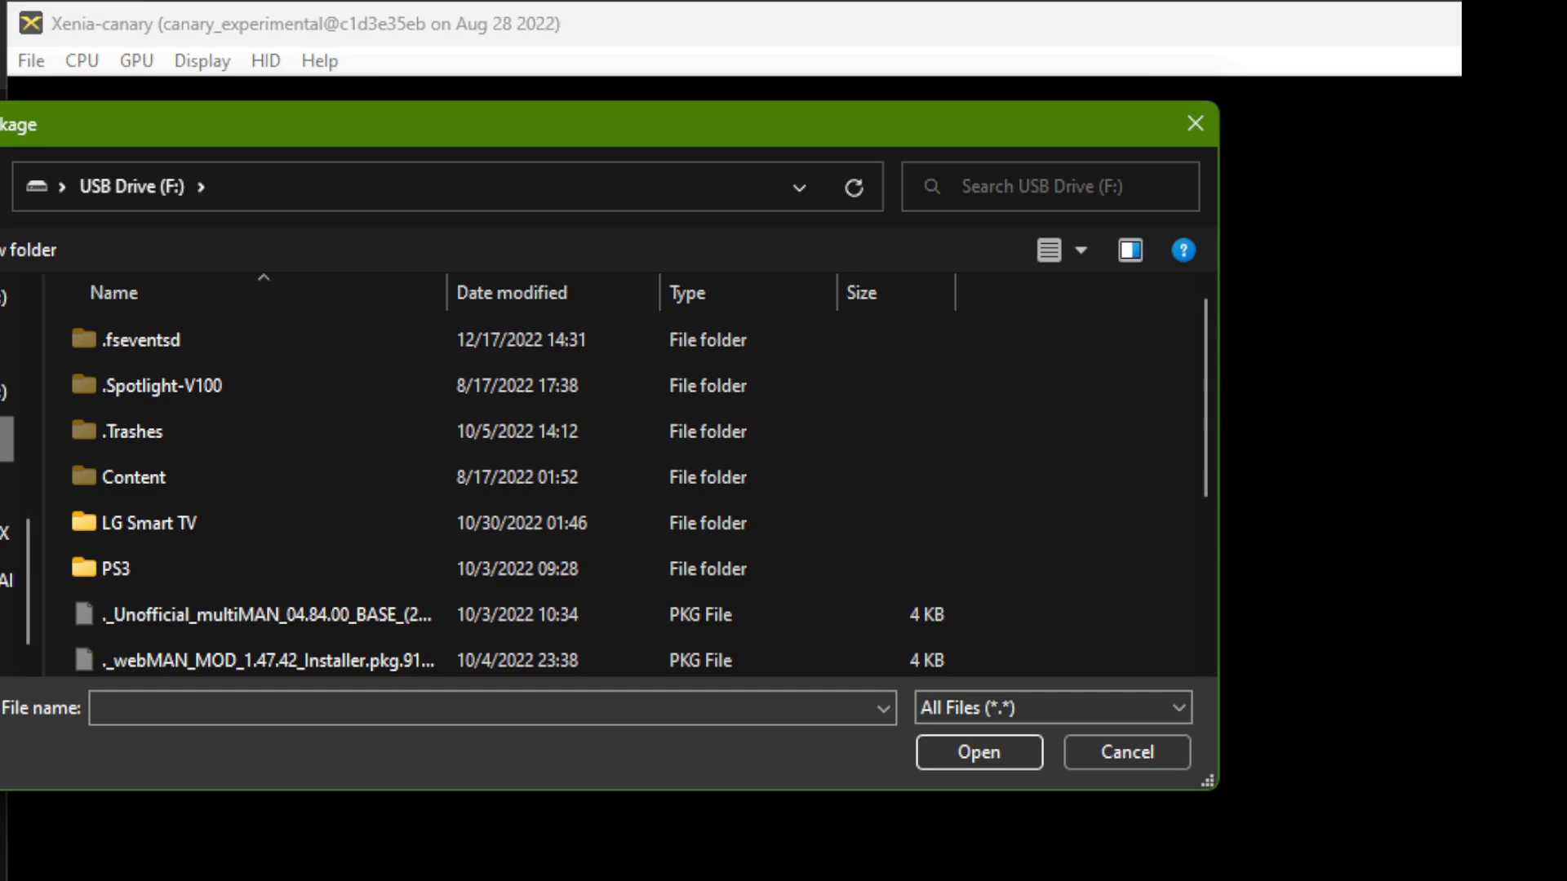
left_click(123, 476)
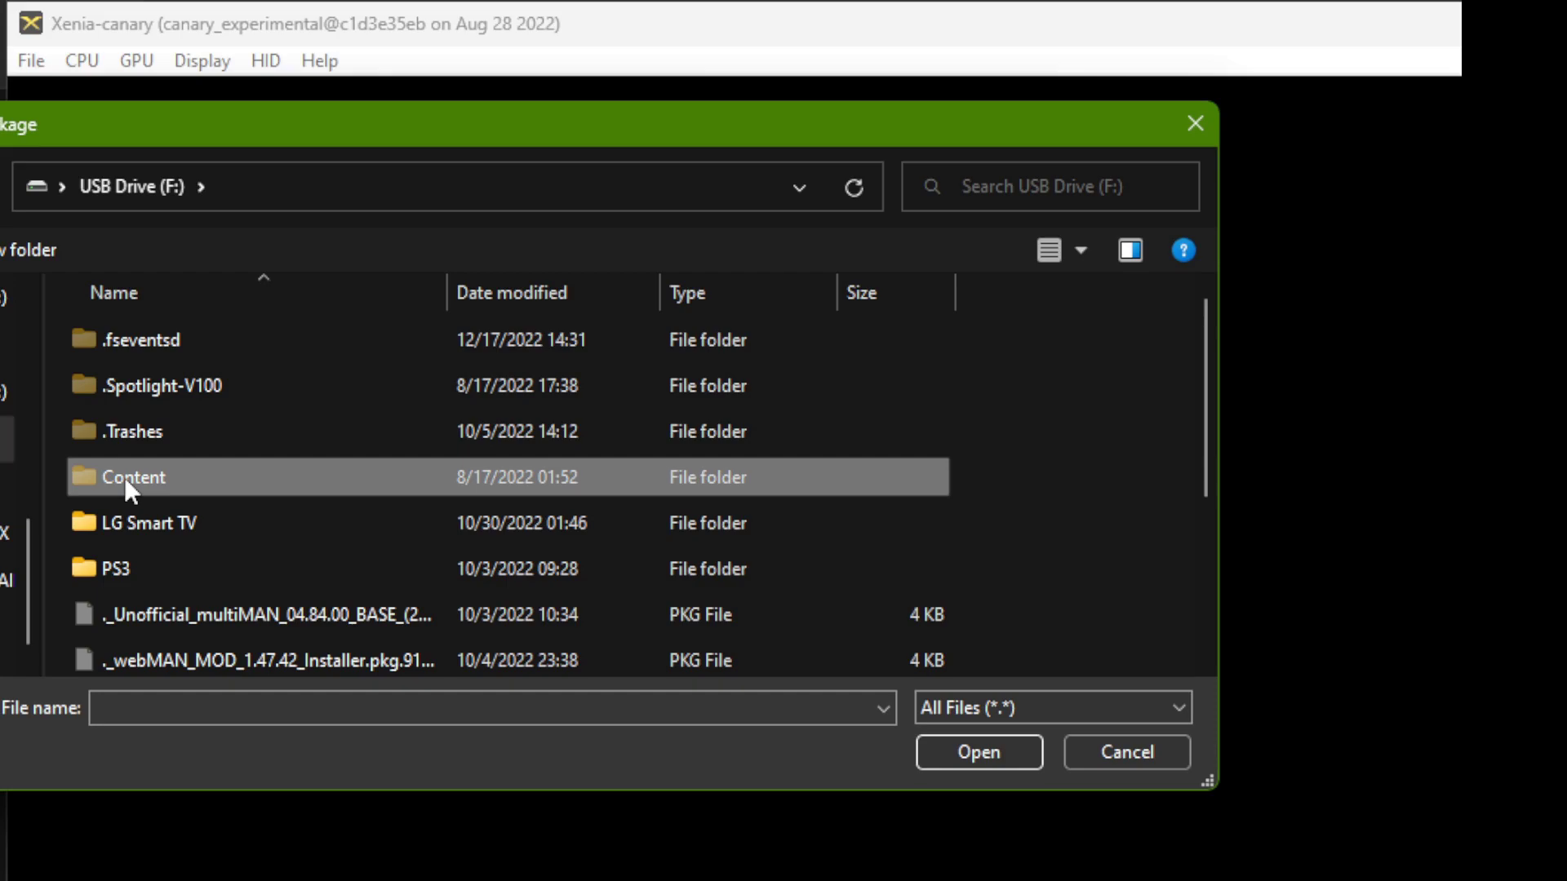
double_click(123, 476)
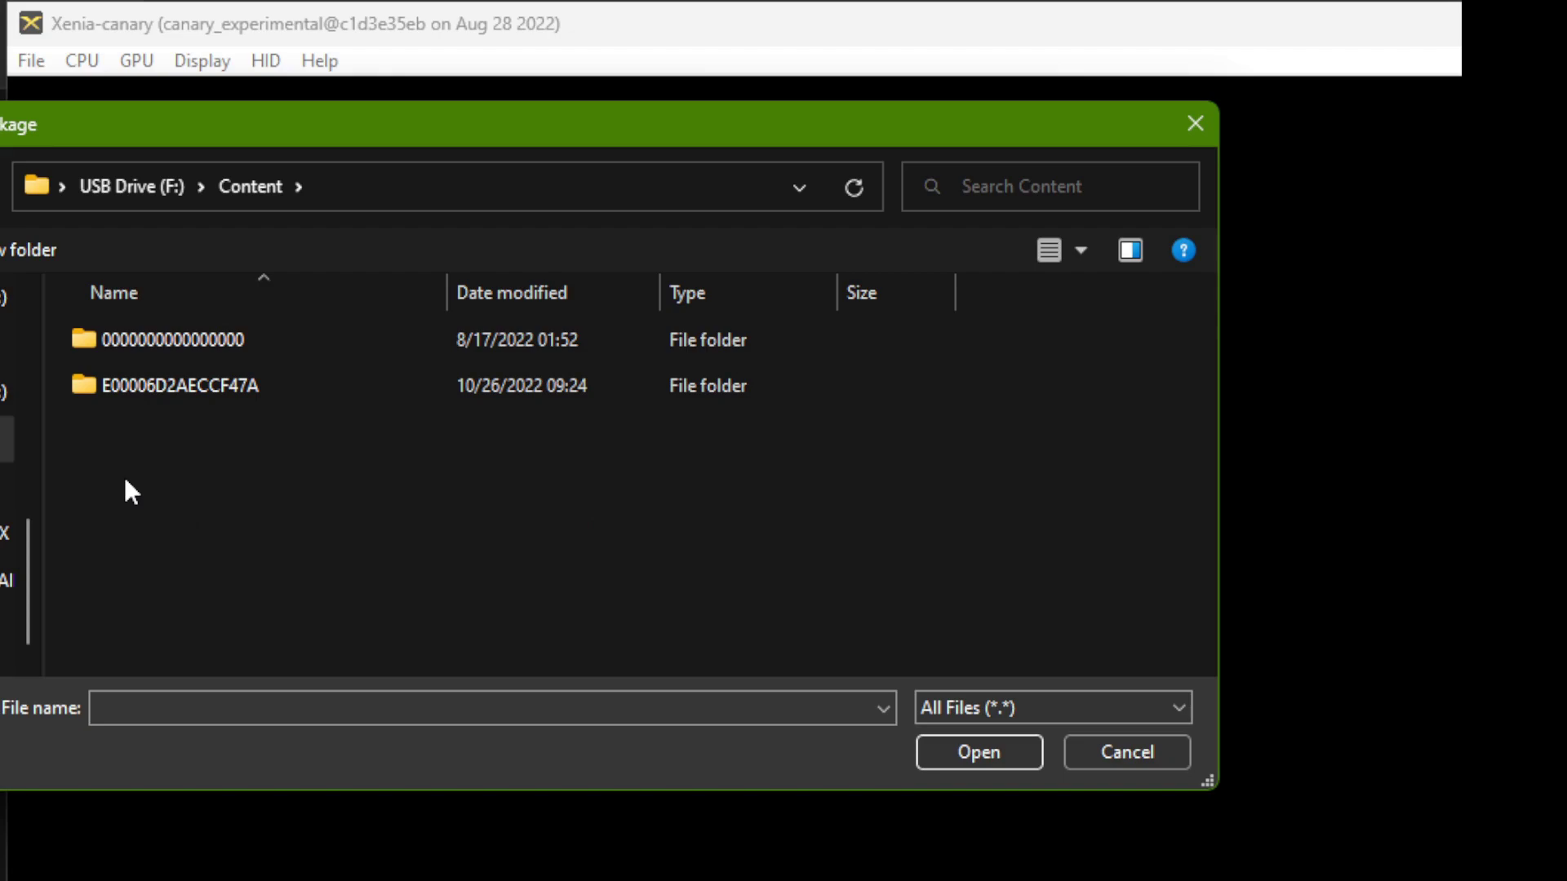
double_click(115, 329)
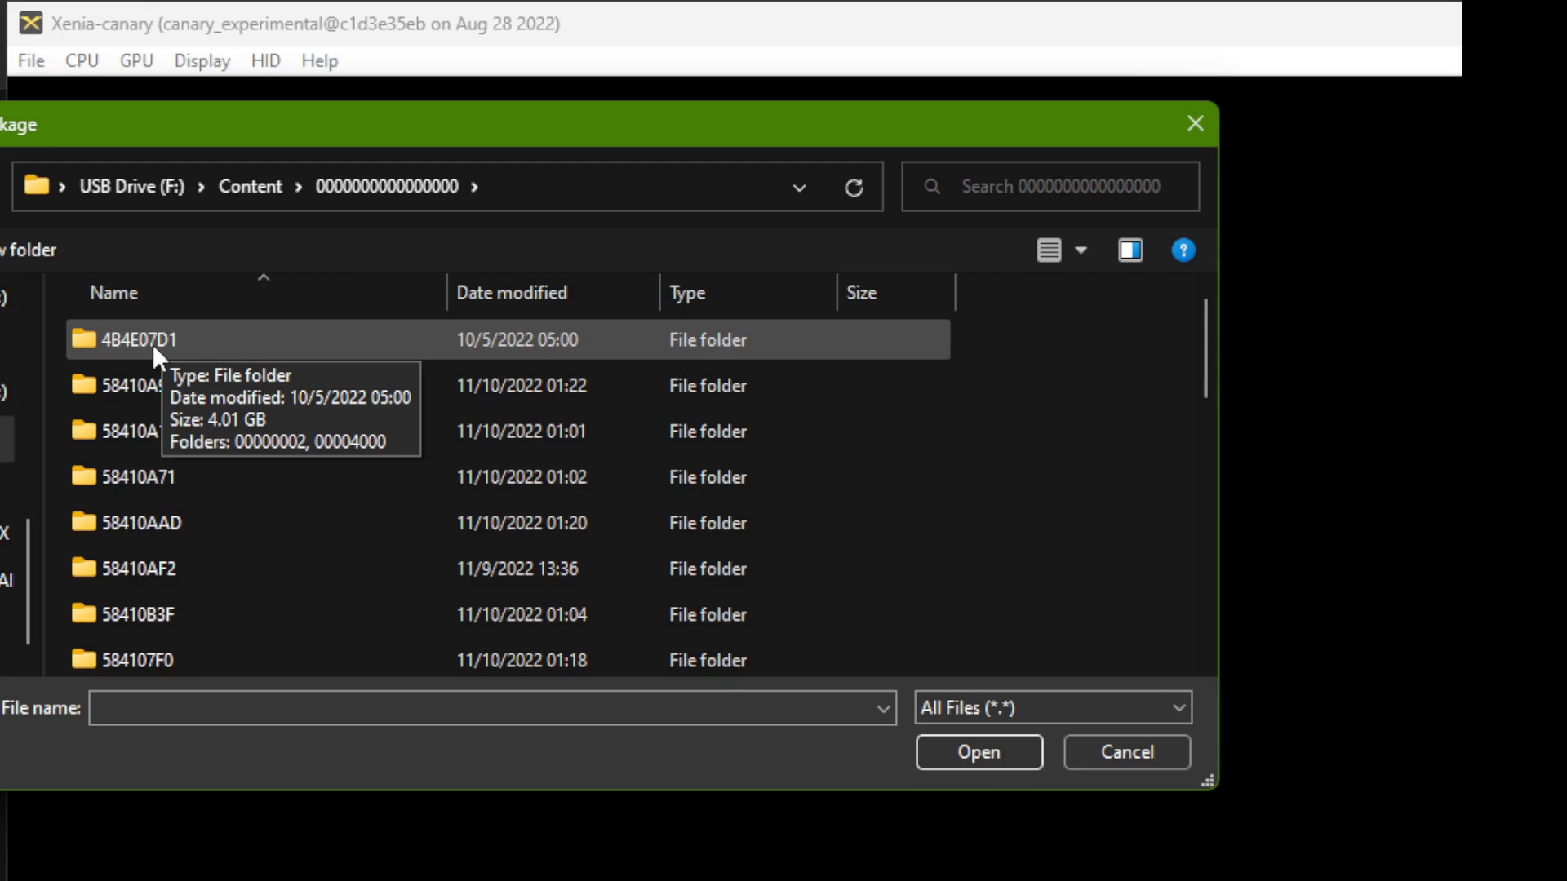
left_click(128, 347)
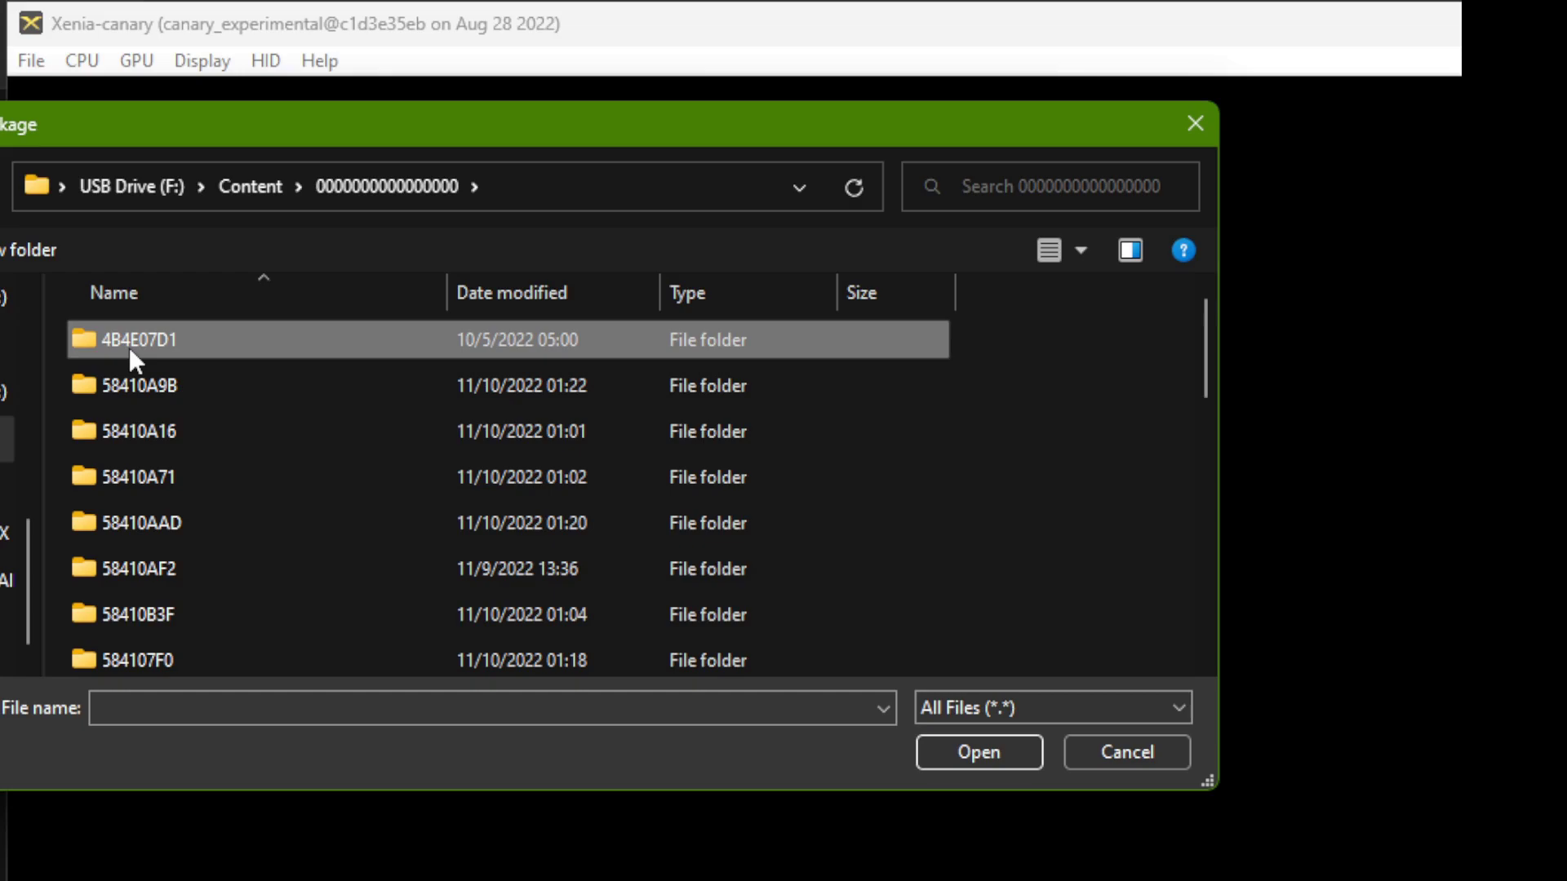
double_click(129, 347)
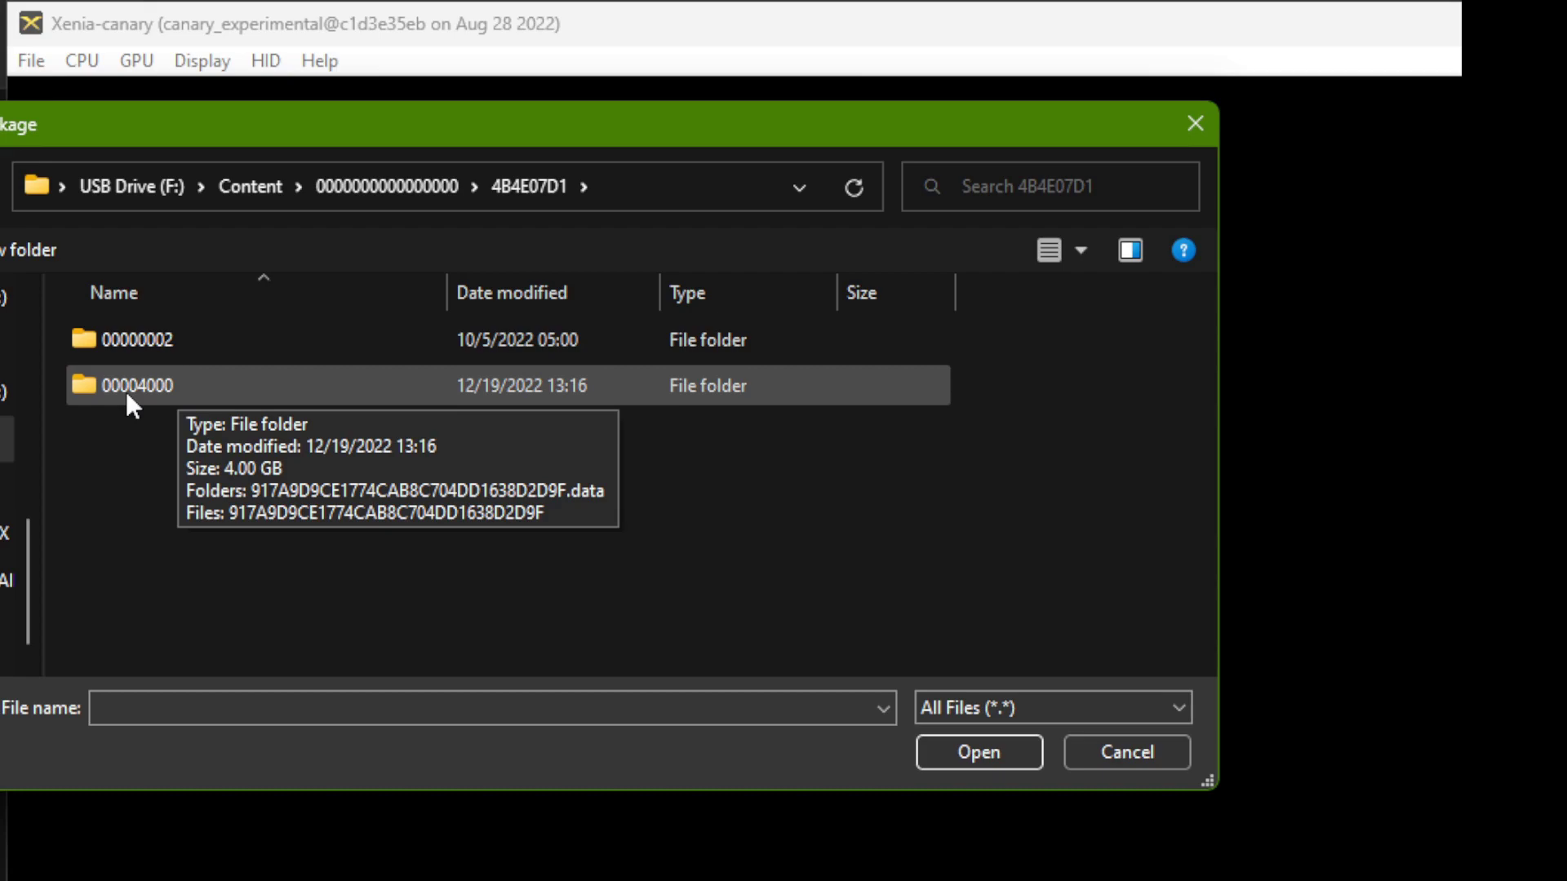
left_click(133, 339)
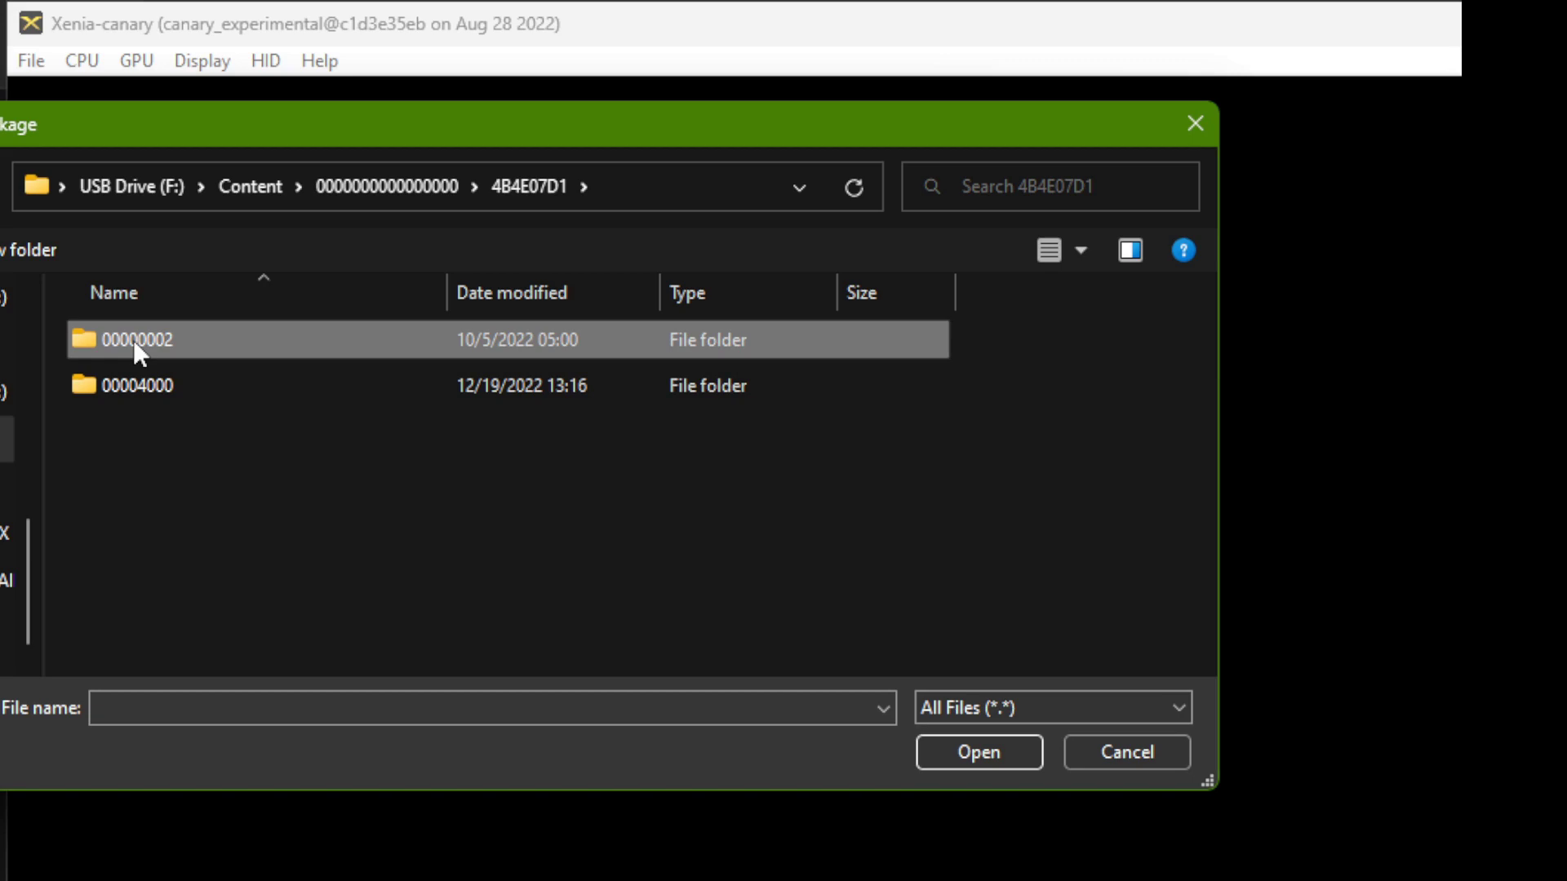
double_click(135, 344)
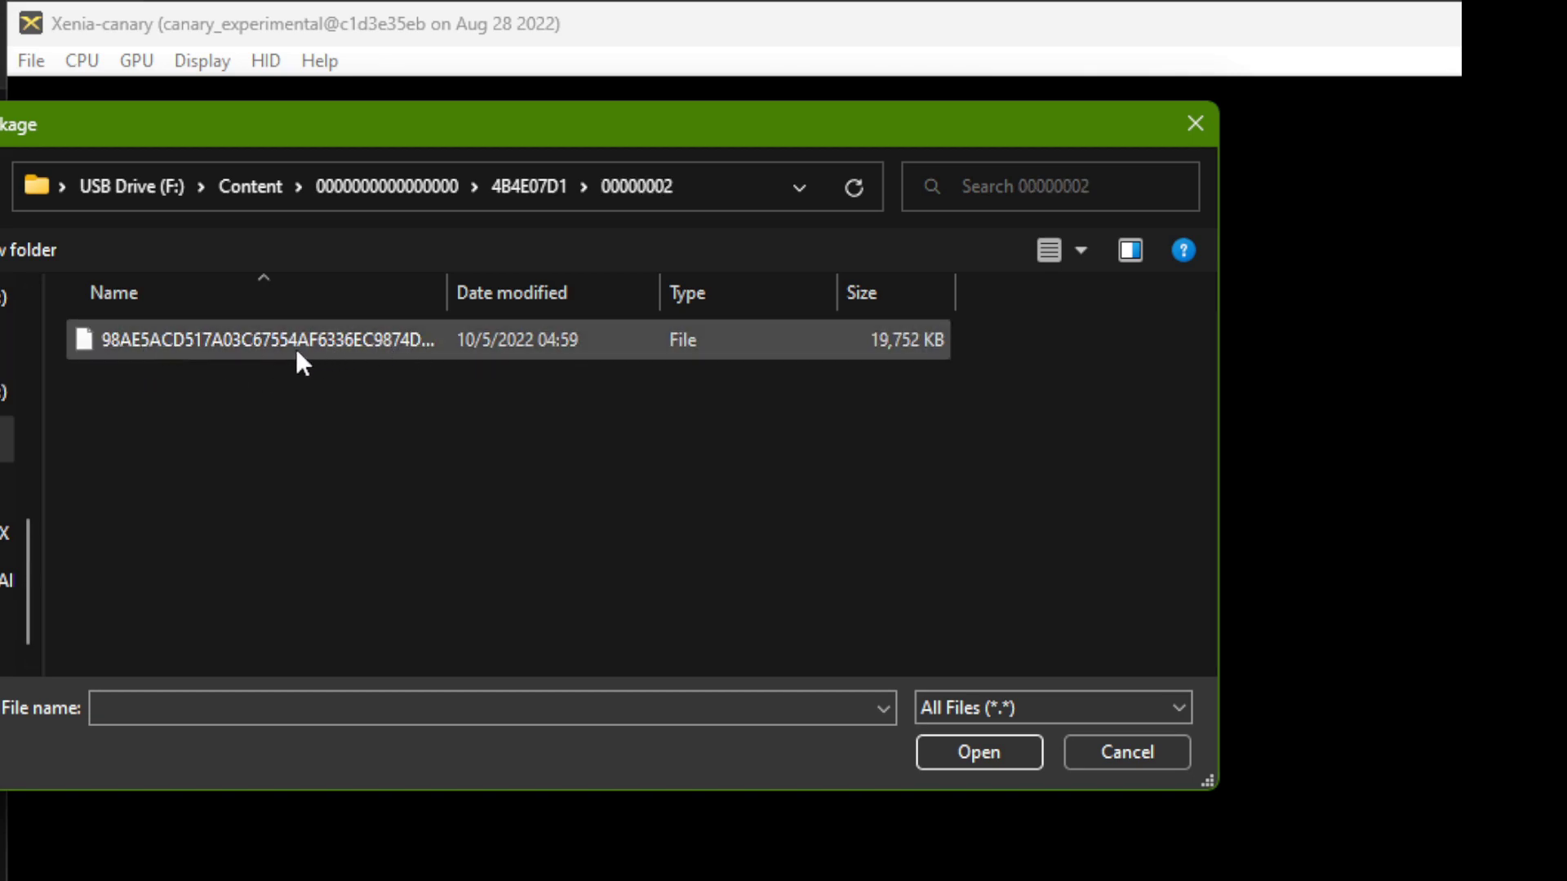
key("BackSpace")
left_click(135, 392)
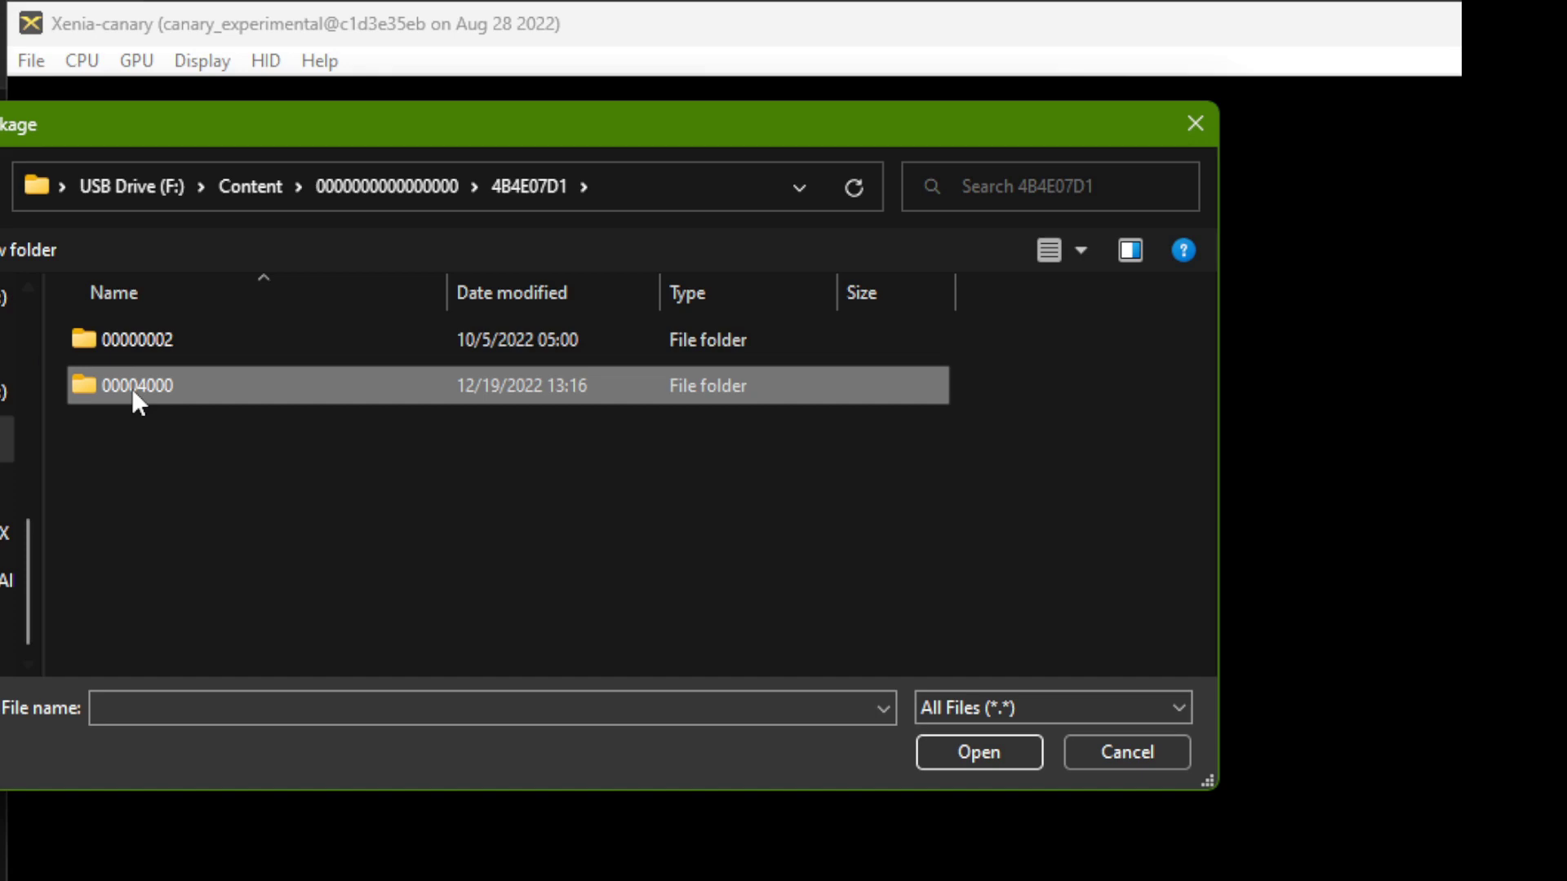
double_click(131, 388)
left_click(238, 389)
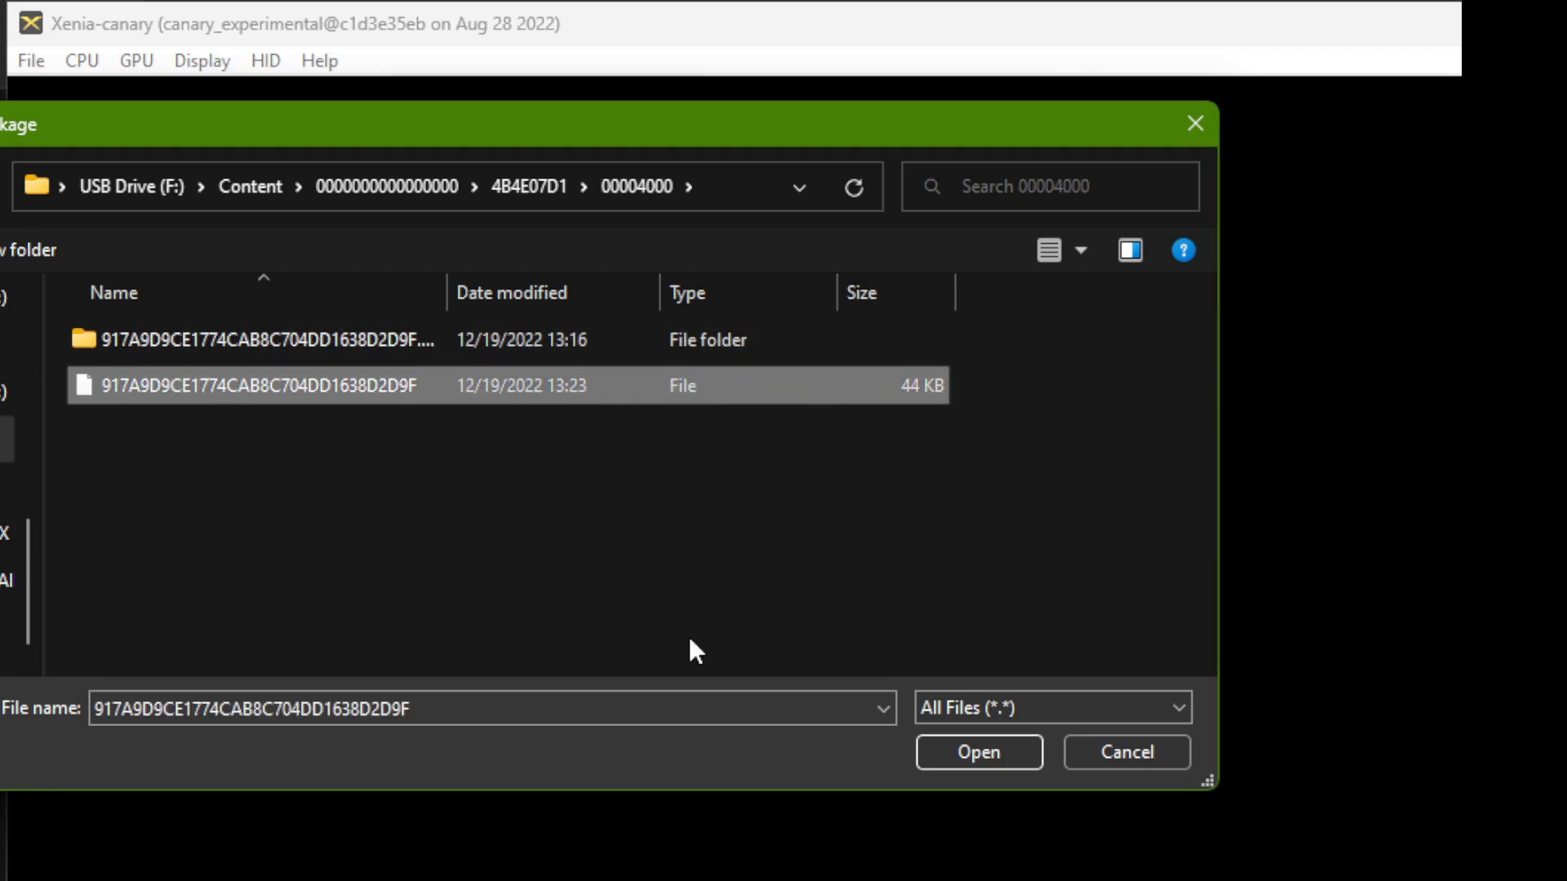
Open the package in Xenia, then browse Documents > Xenia > content > 4B4E07D1 in File Explorer.
left_click(998, 752)
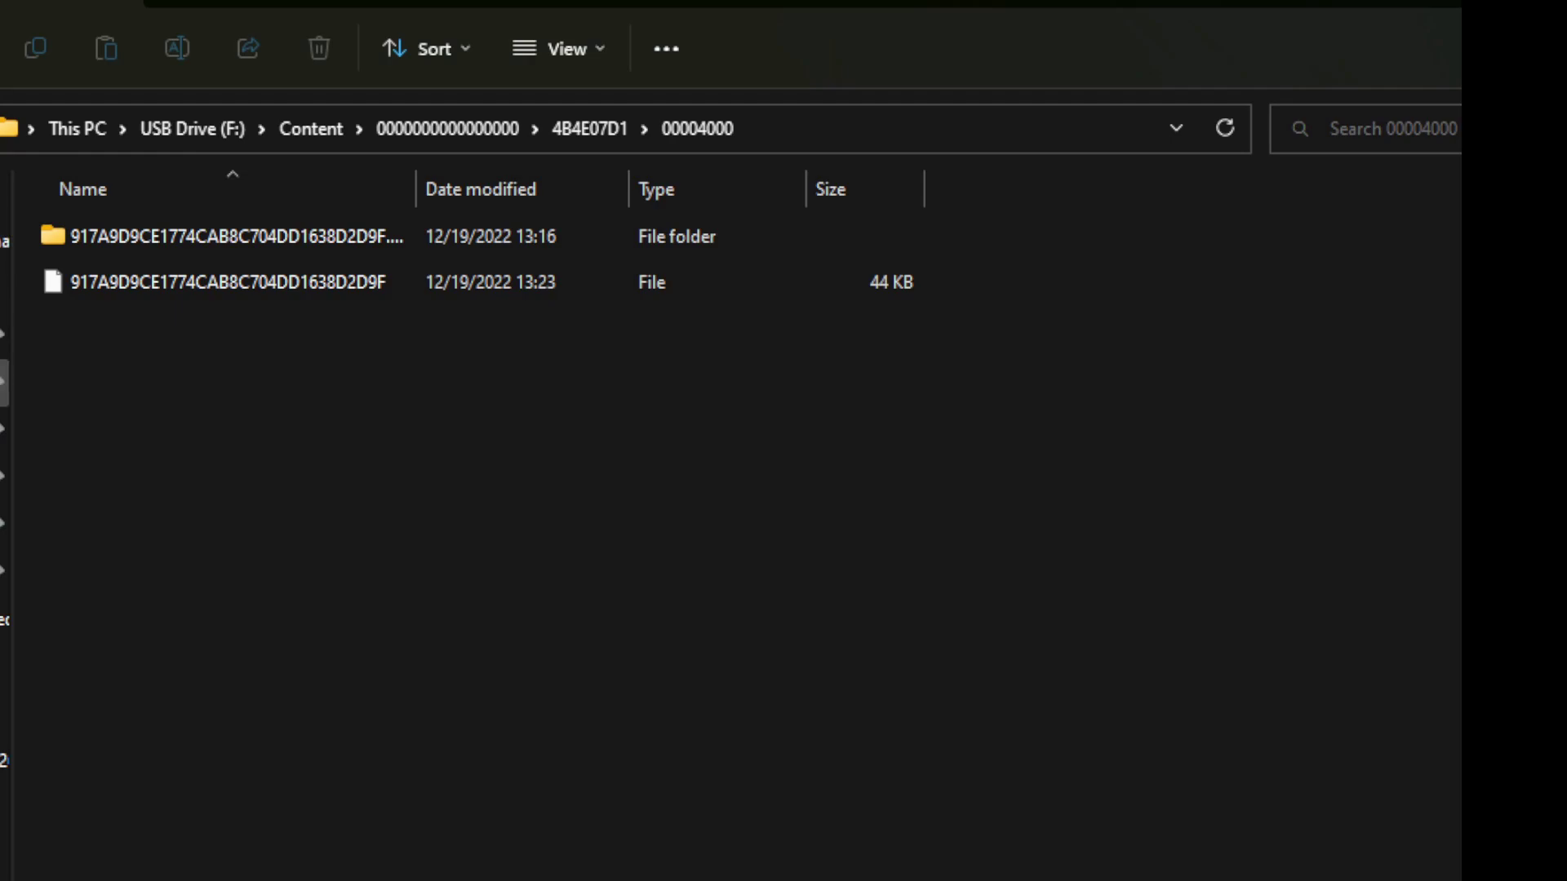
left_click(4, 382)
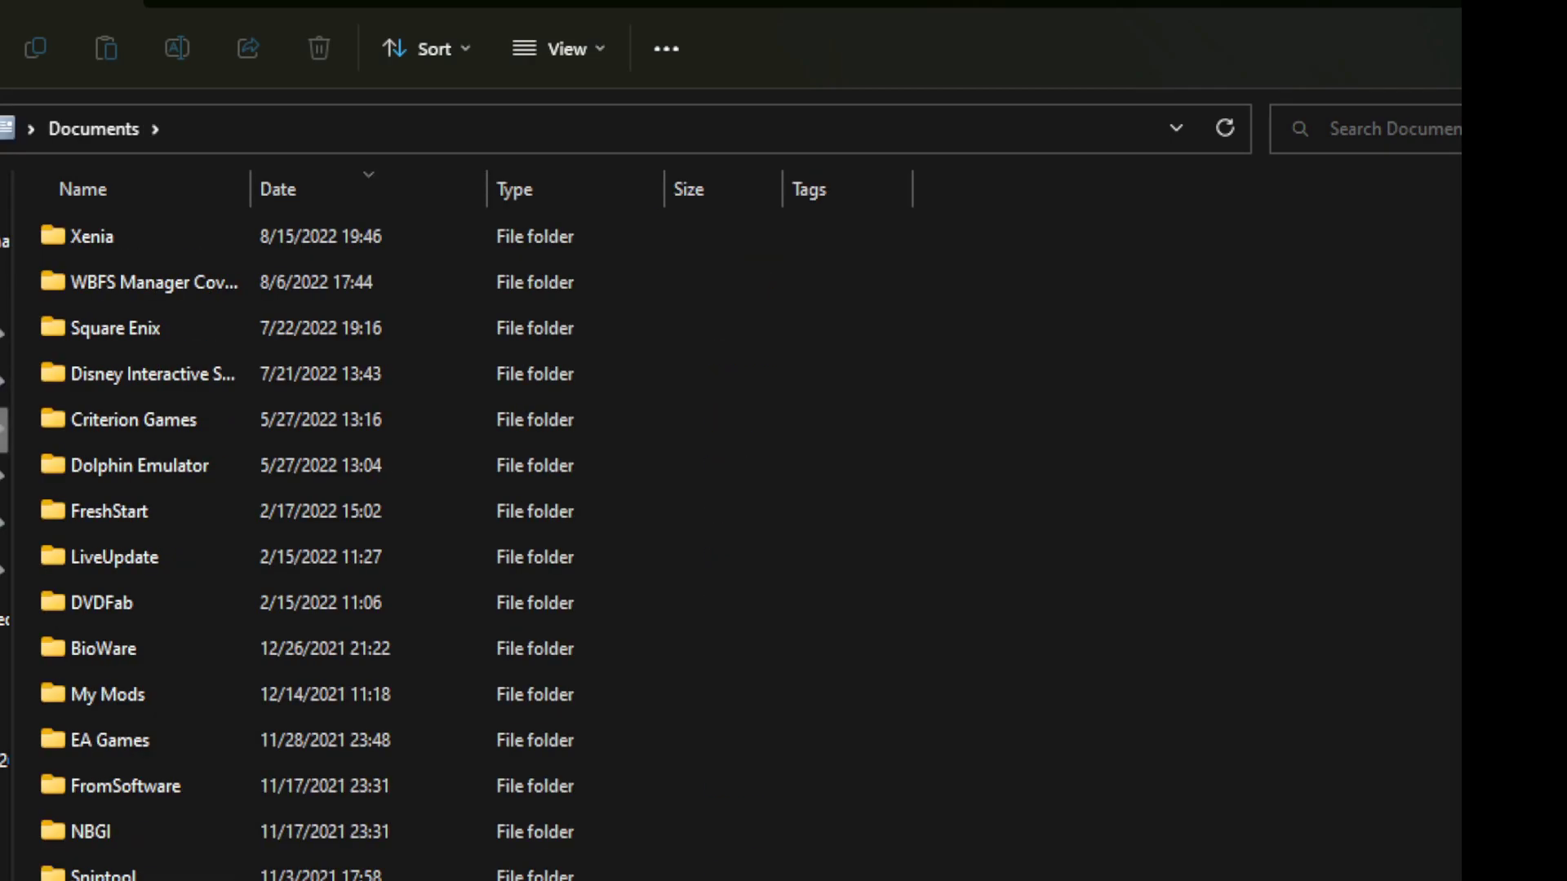
double_click(133, 239)
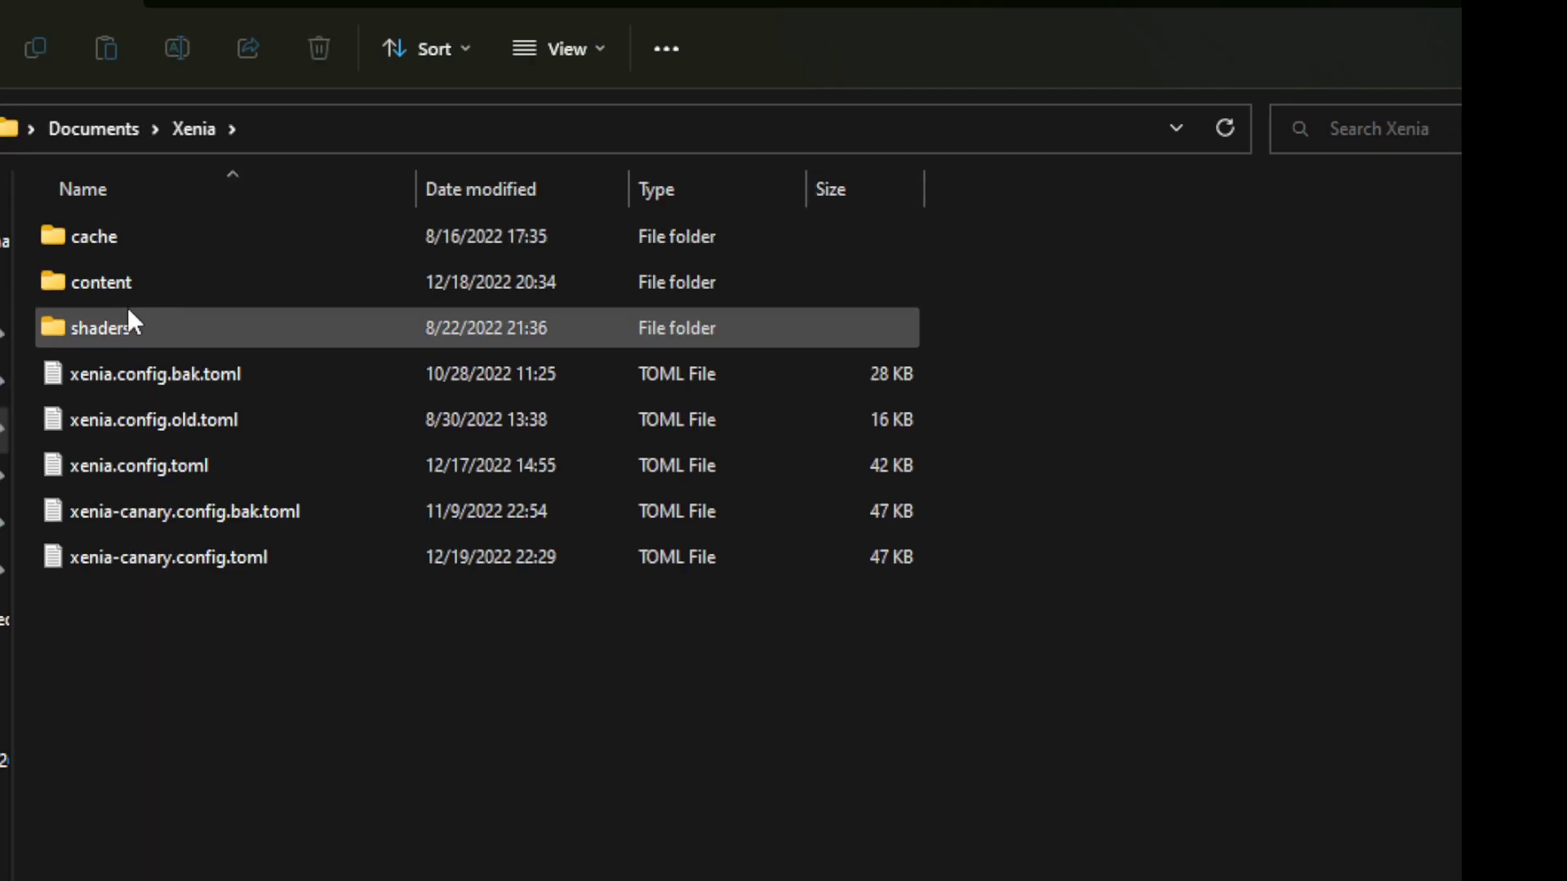
left_click(146, 283)
double_click(146, 283)
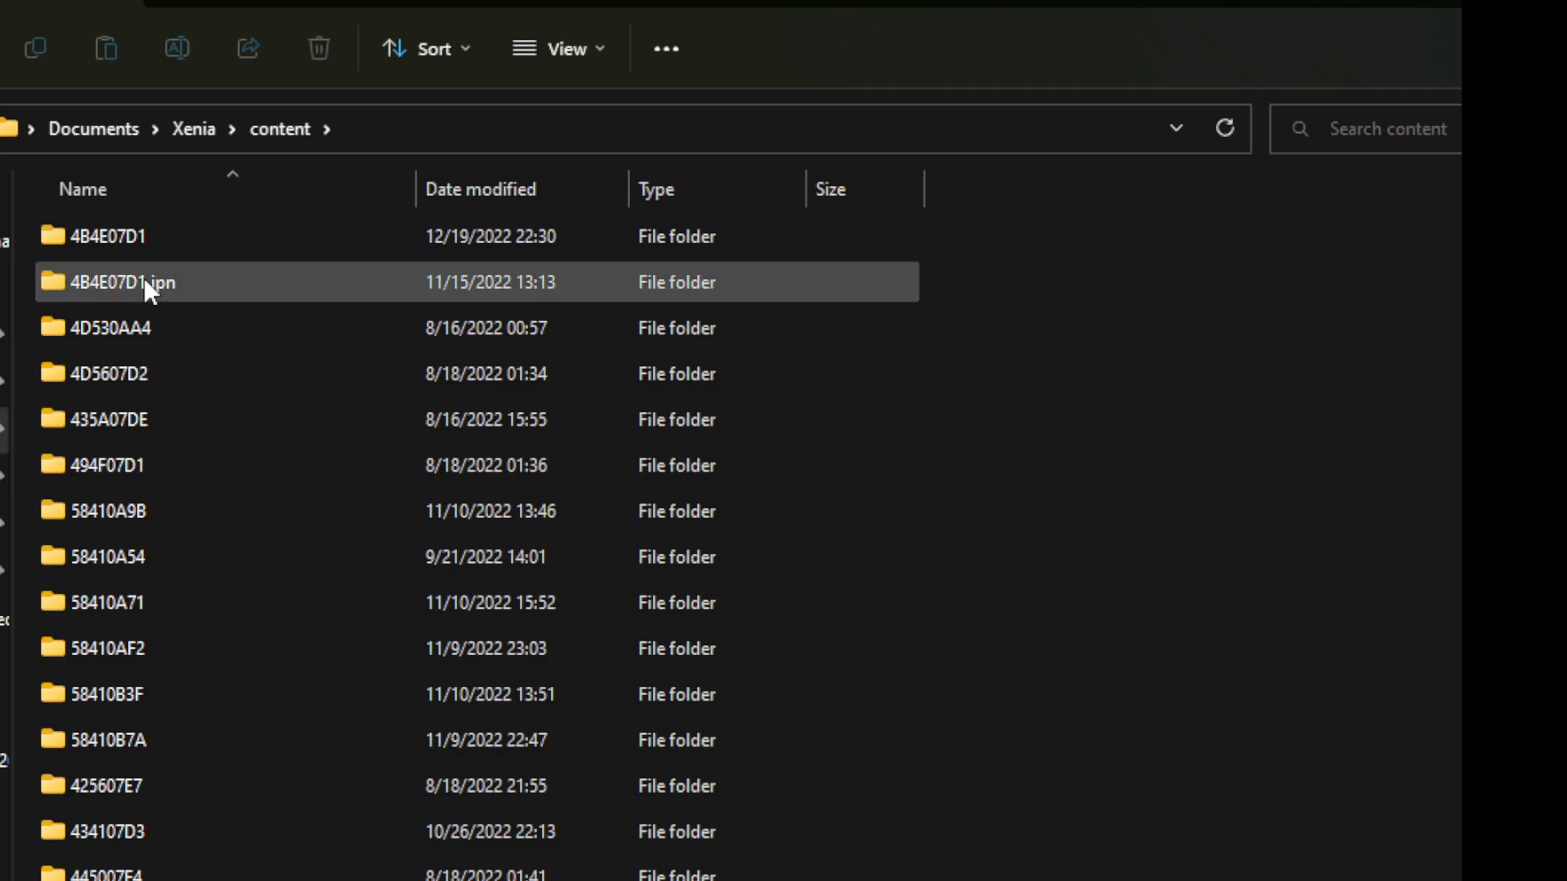
double_click(144, 245)
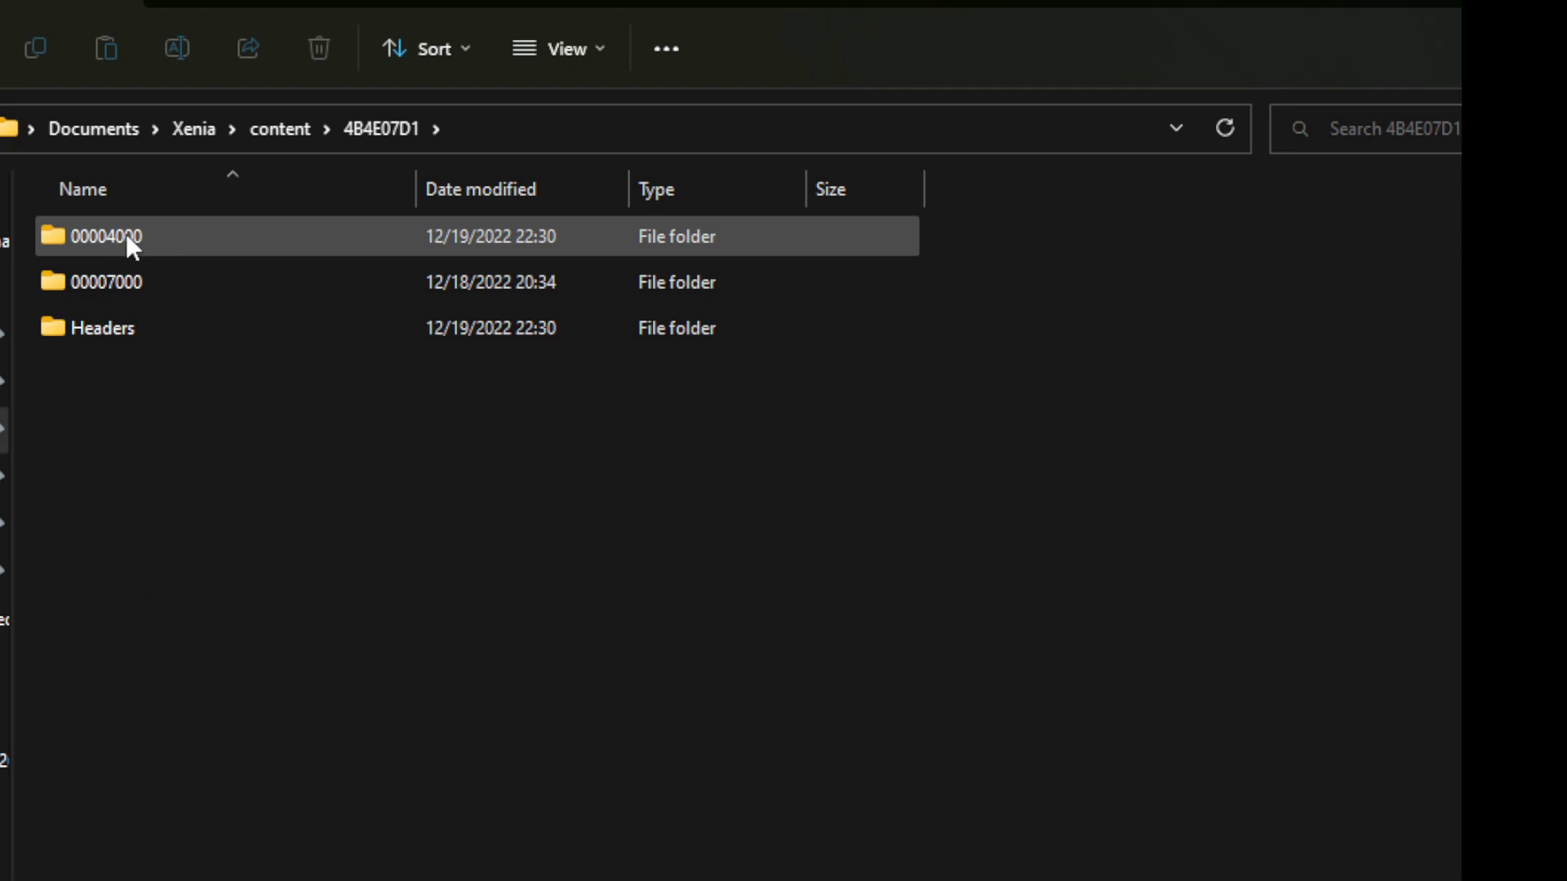
Browse 00004000 > 917A9D9CE1774CAB8C704DD1638D2D9F > pac > ch to locate ch0000.pac.
mouse_move(70, 237)
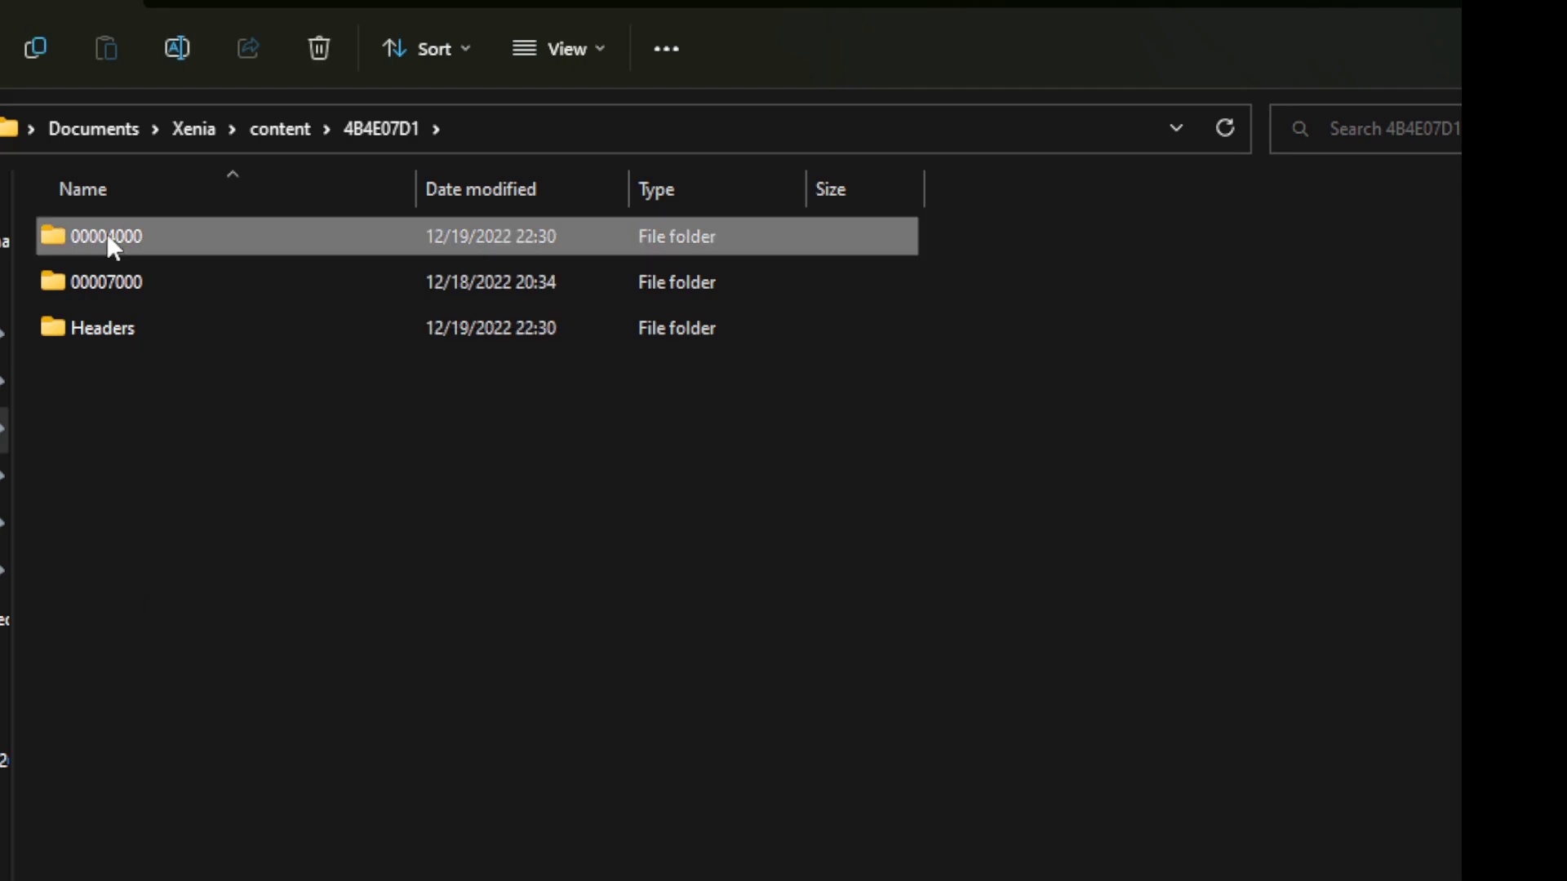
double_click(109, 239)
left_click(226, 238)
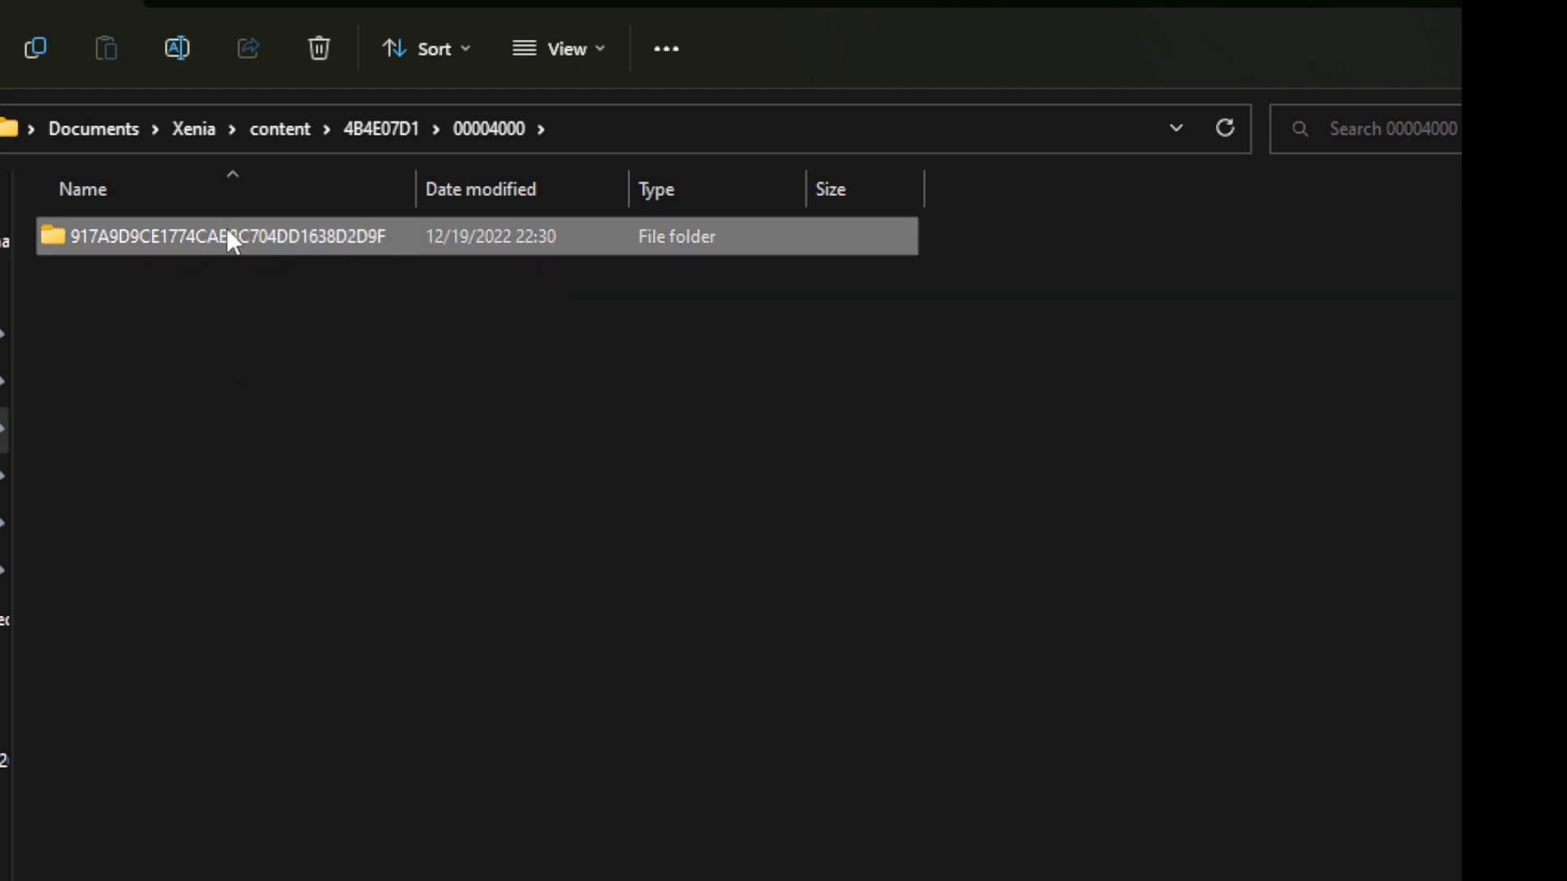
key("F2")
key("Escape")
double_click(55, 245)
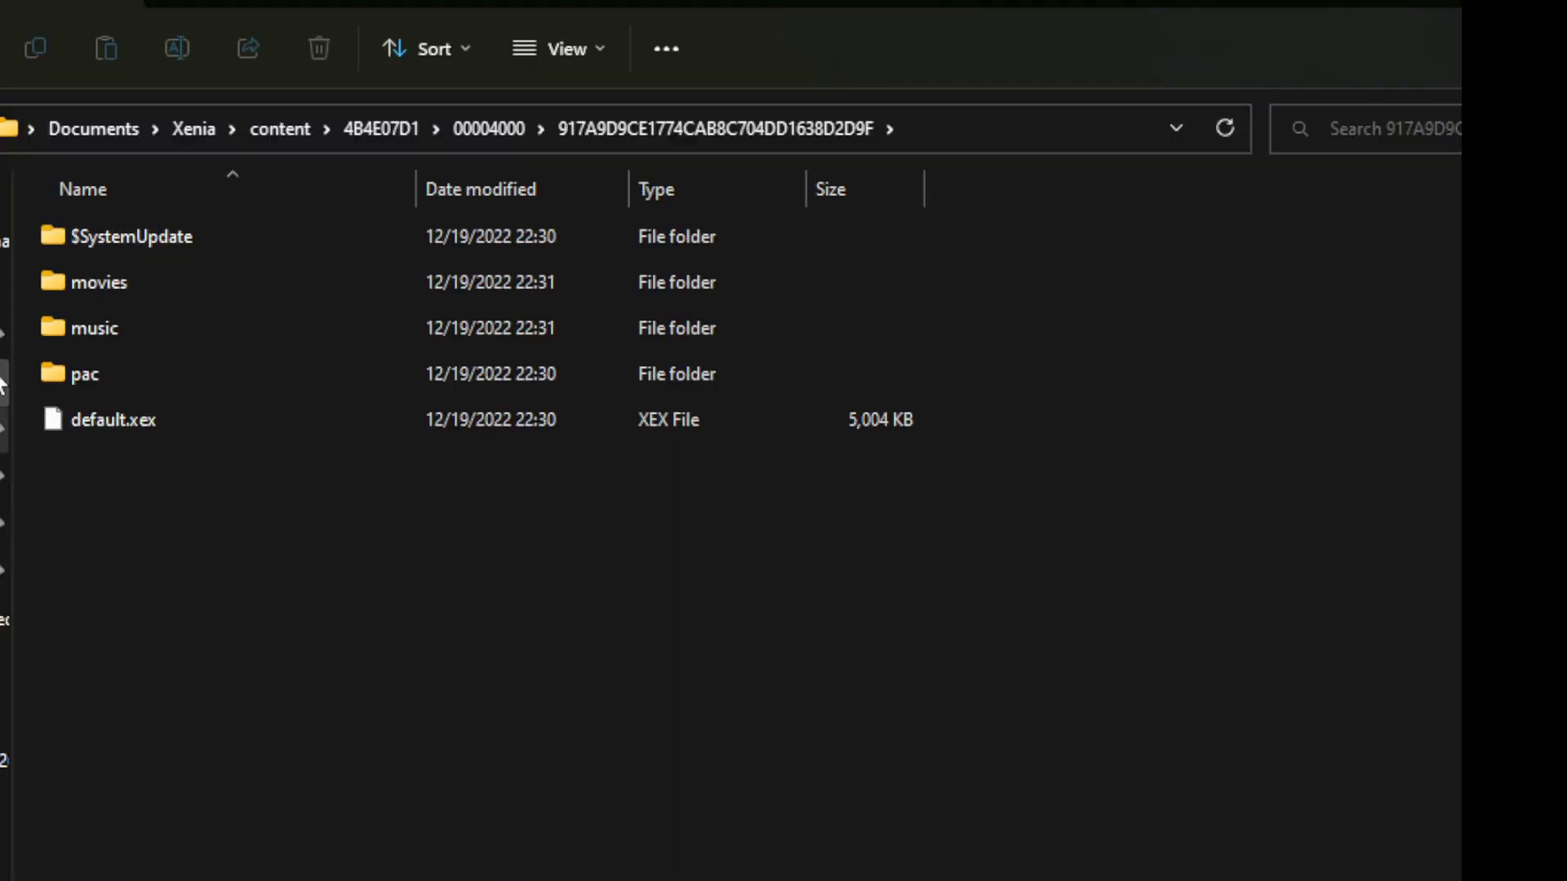
left_click(126, 432)
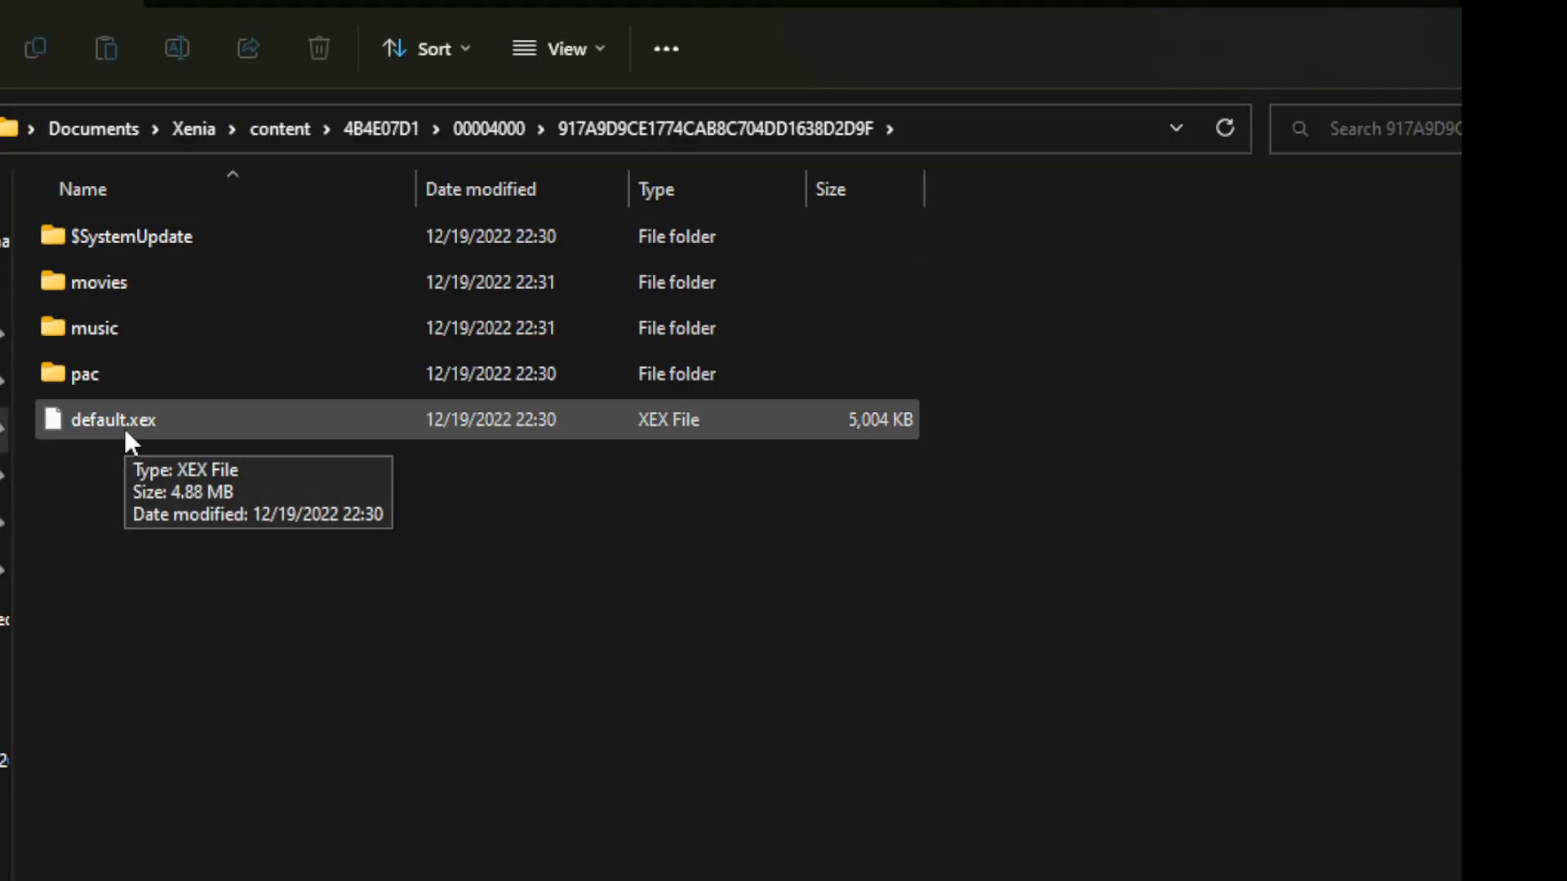
double_click(99, 381)
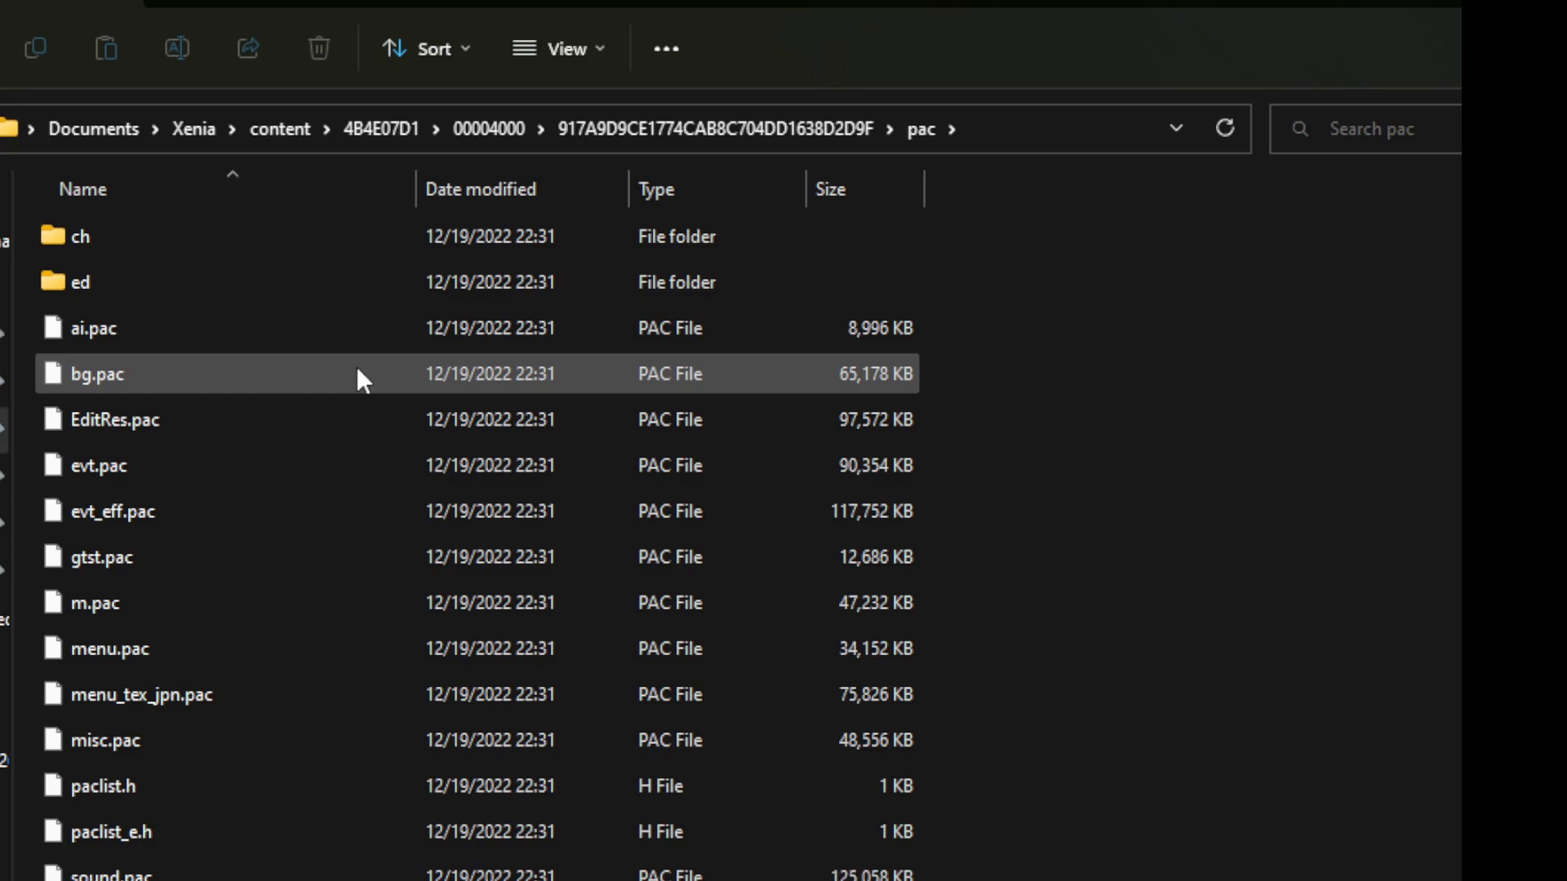
double_click(183, 243)
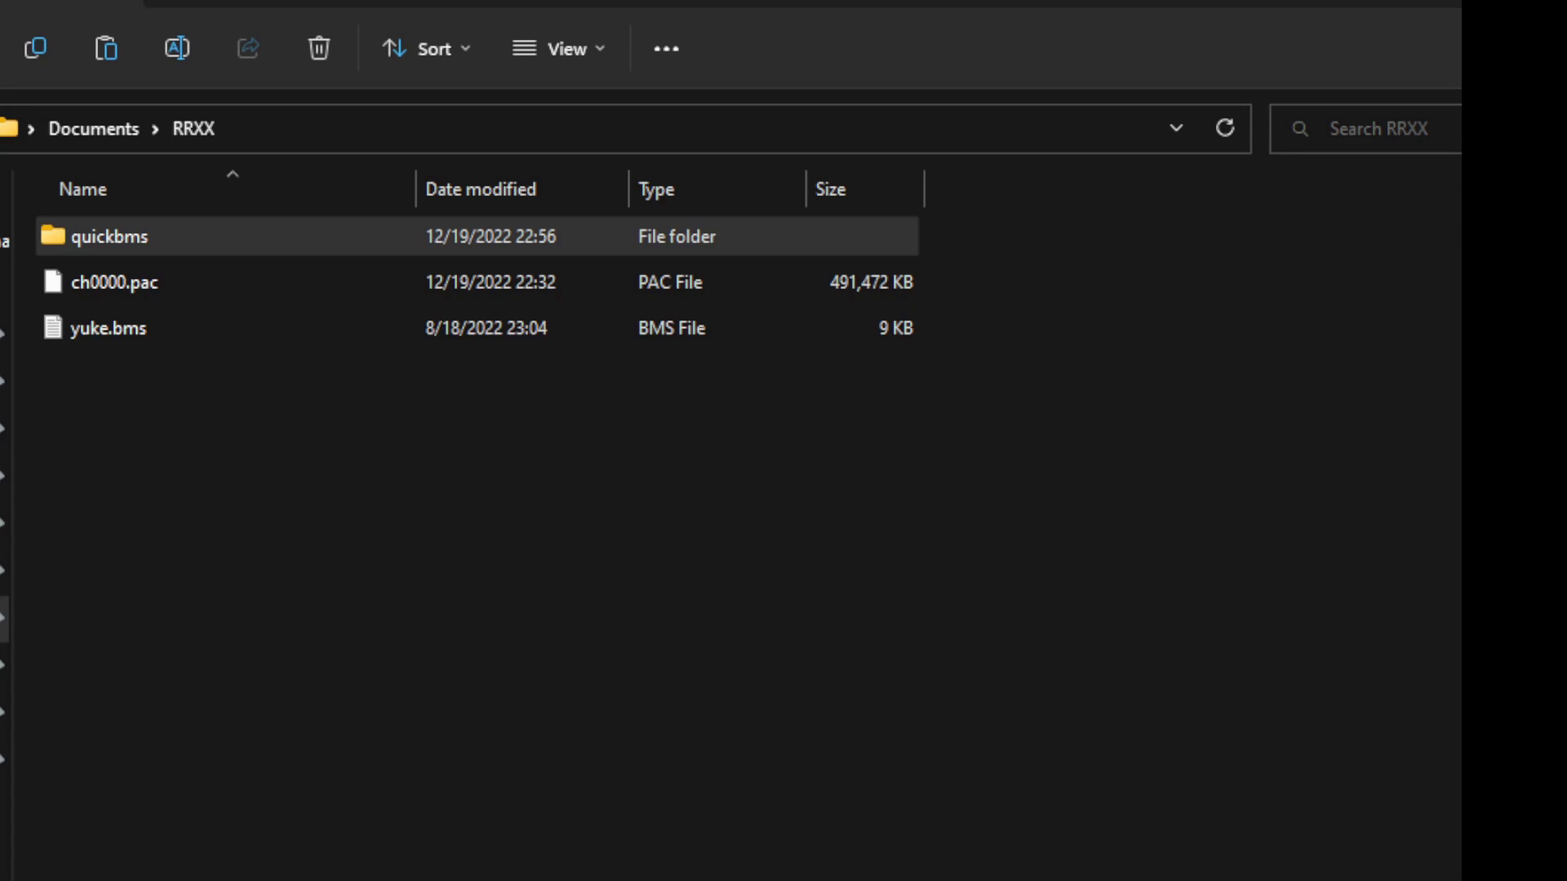
Open the quickbms folder inside RRXX.
double_click(107, 241)
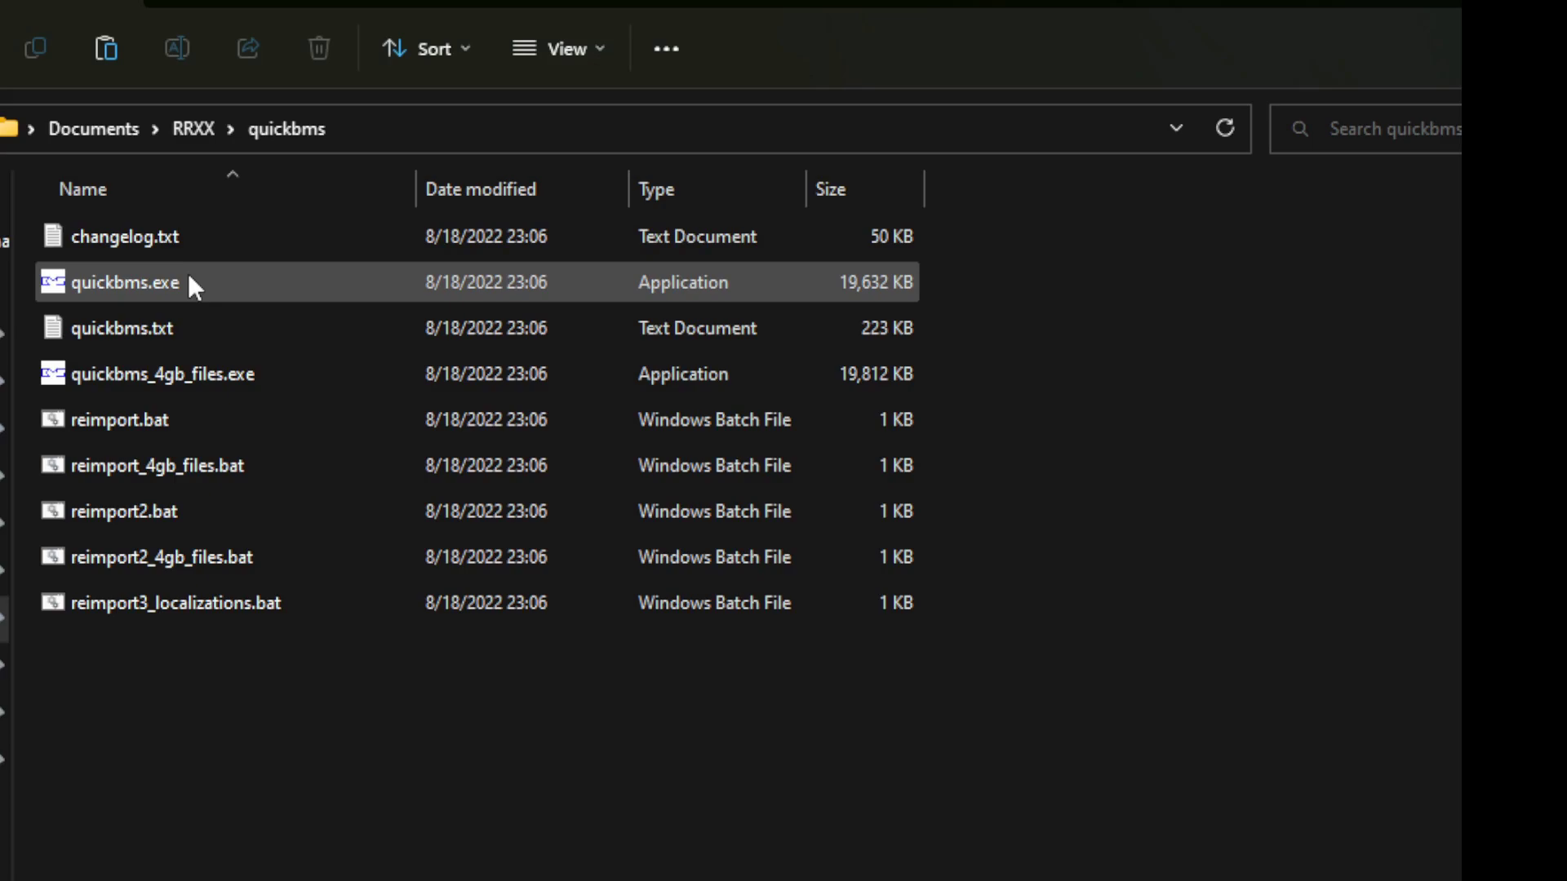
Run quickbms.exe with yuke.bms as the script and ch0000.pac as the input archive.
right_click(107, 287)
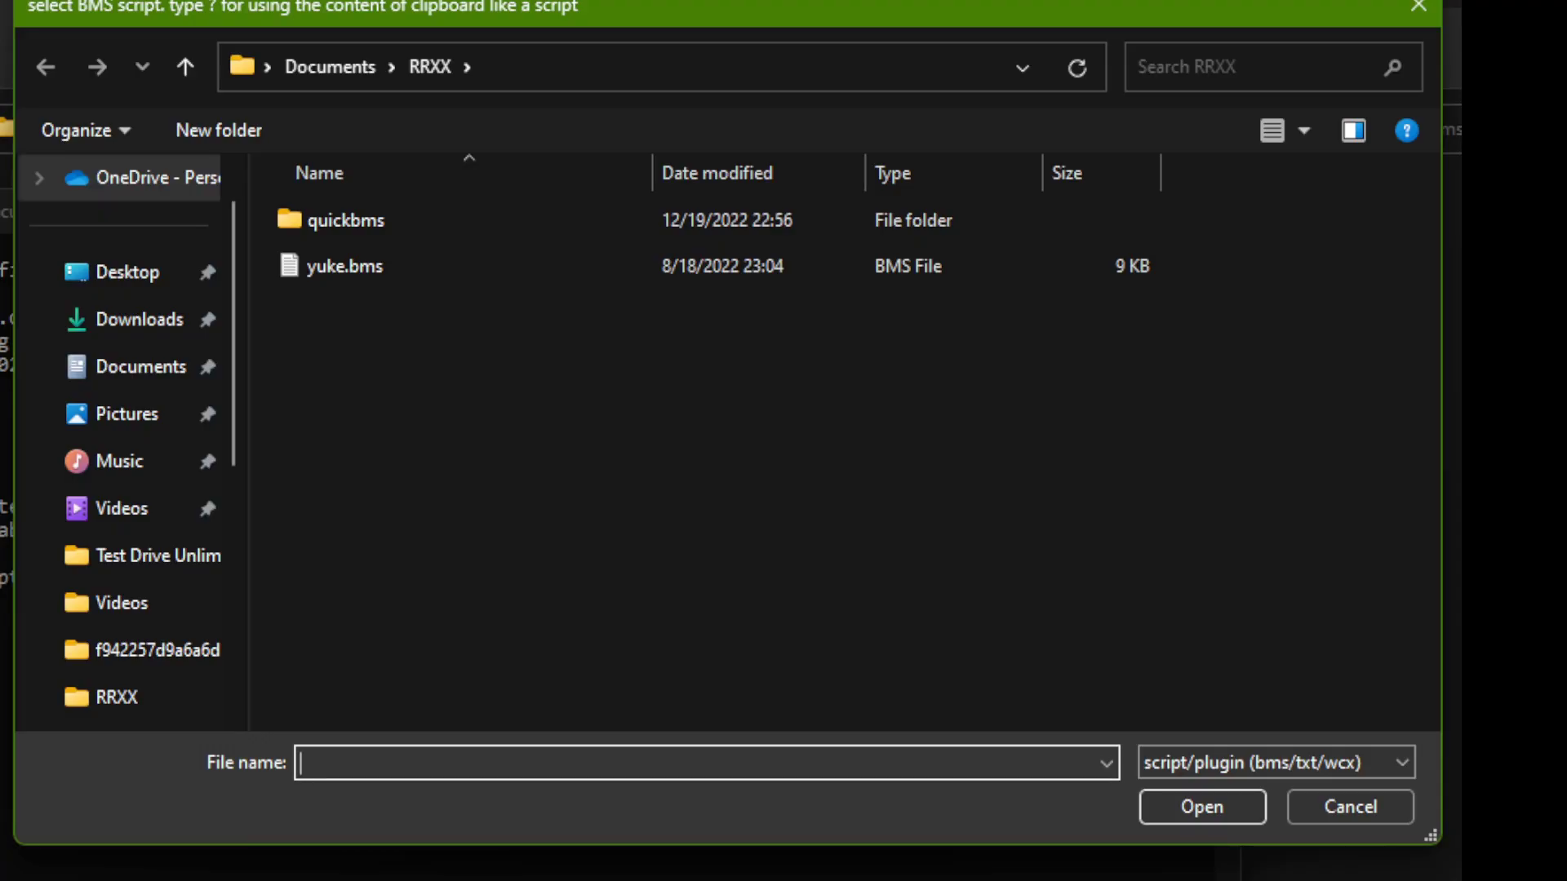
left_click(377, 261)
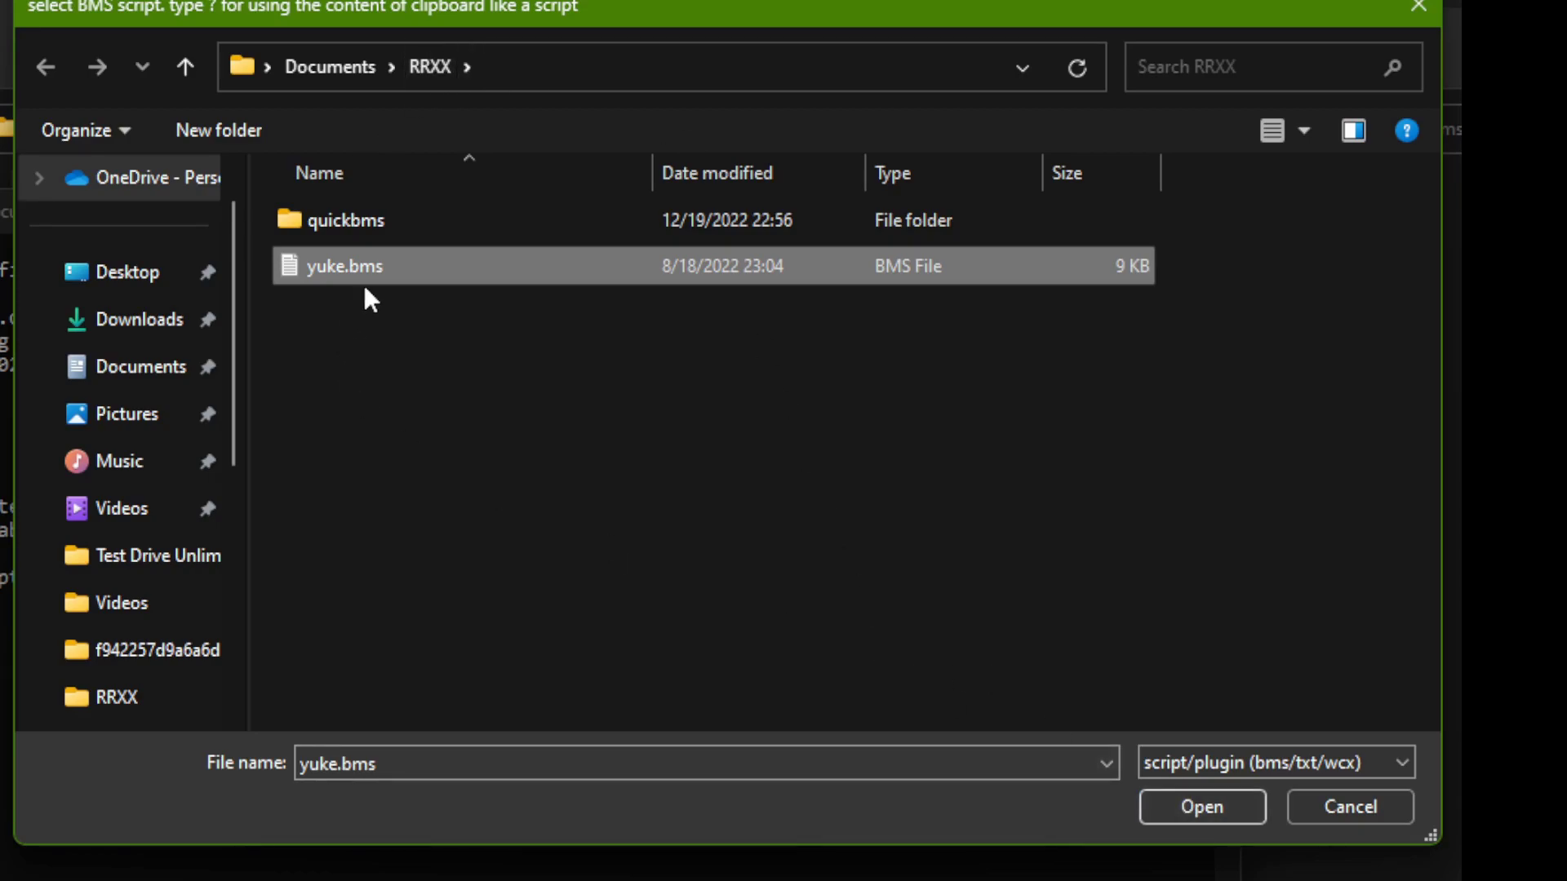
left_click(1189, 818)
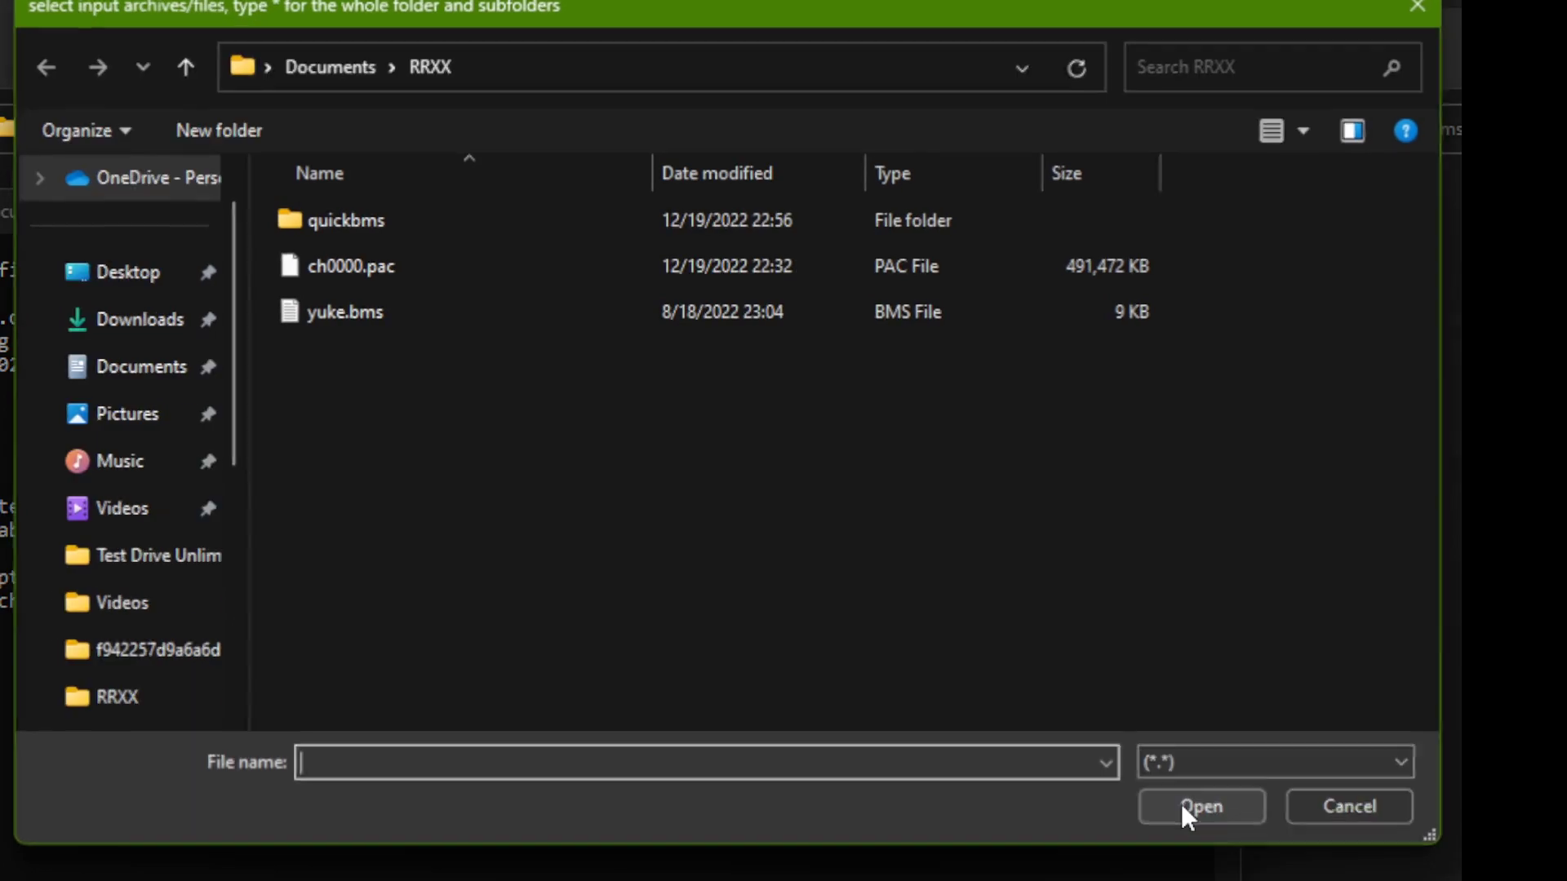
left_click(364, 276)
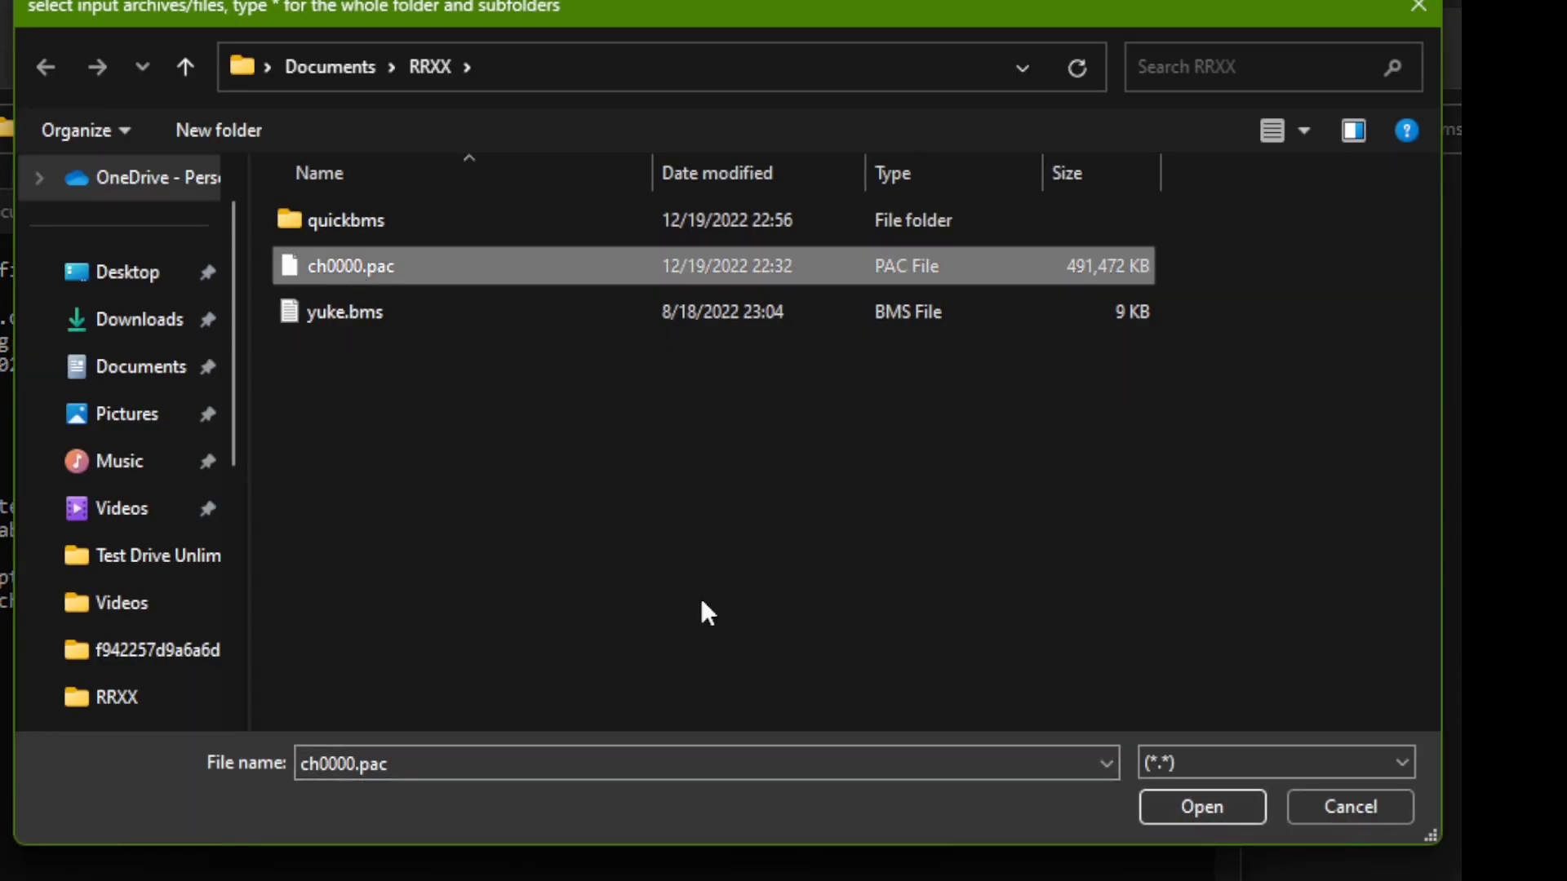
left_click(1220, 792)
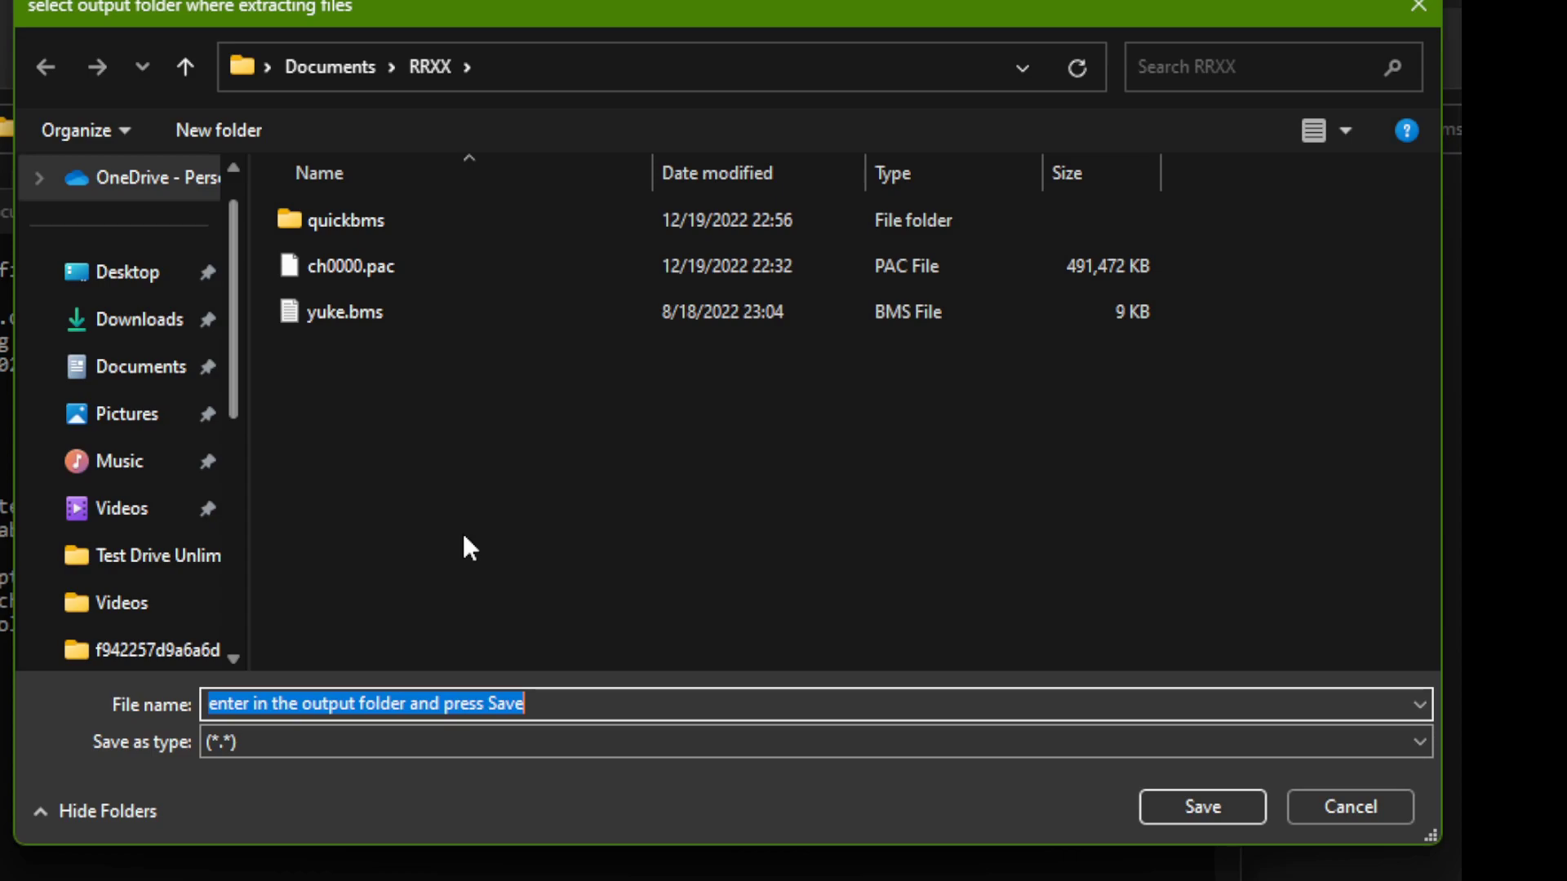
Create a new folder named ch0000 inside RRXX.
right_click(327, 434)
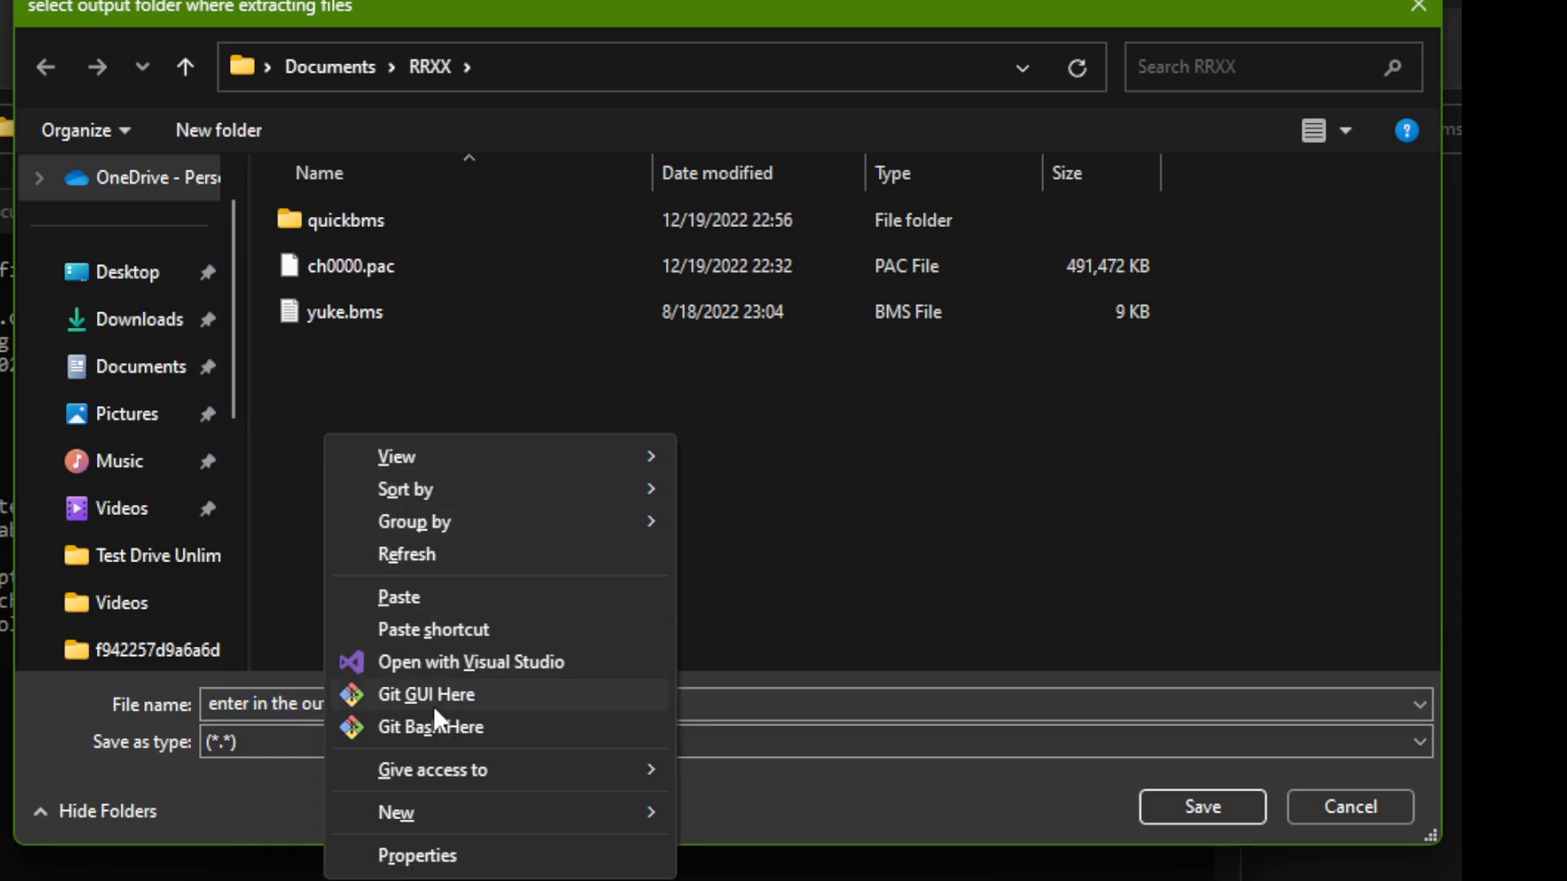
mouse_move(594, 816)
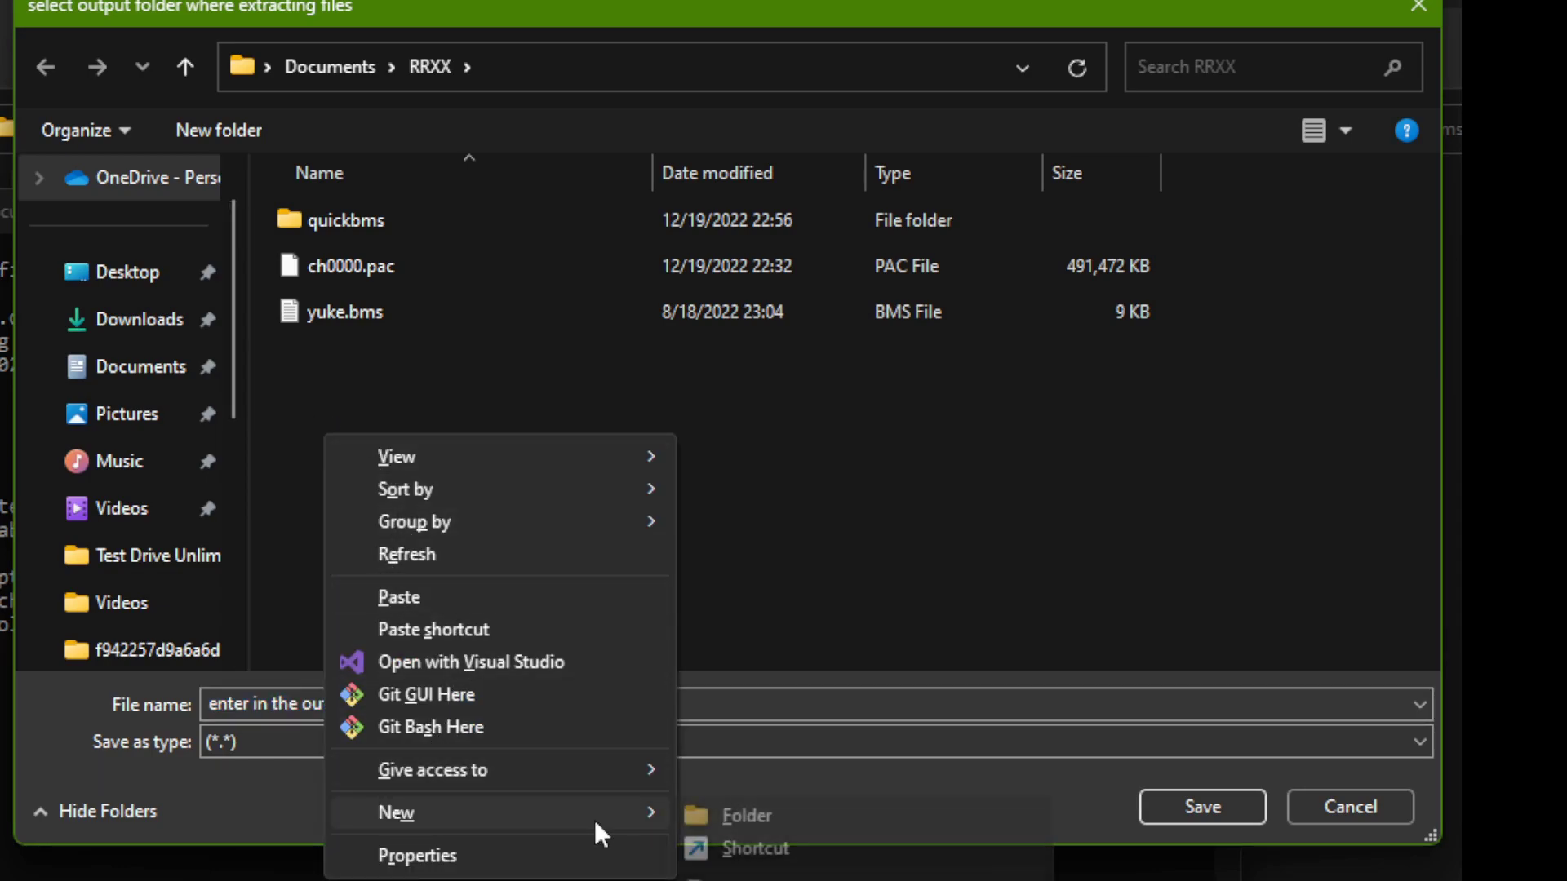
left_click(751, 822)
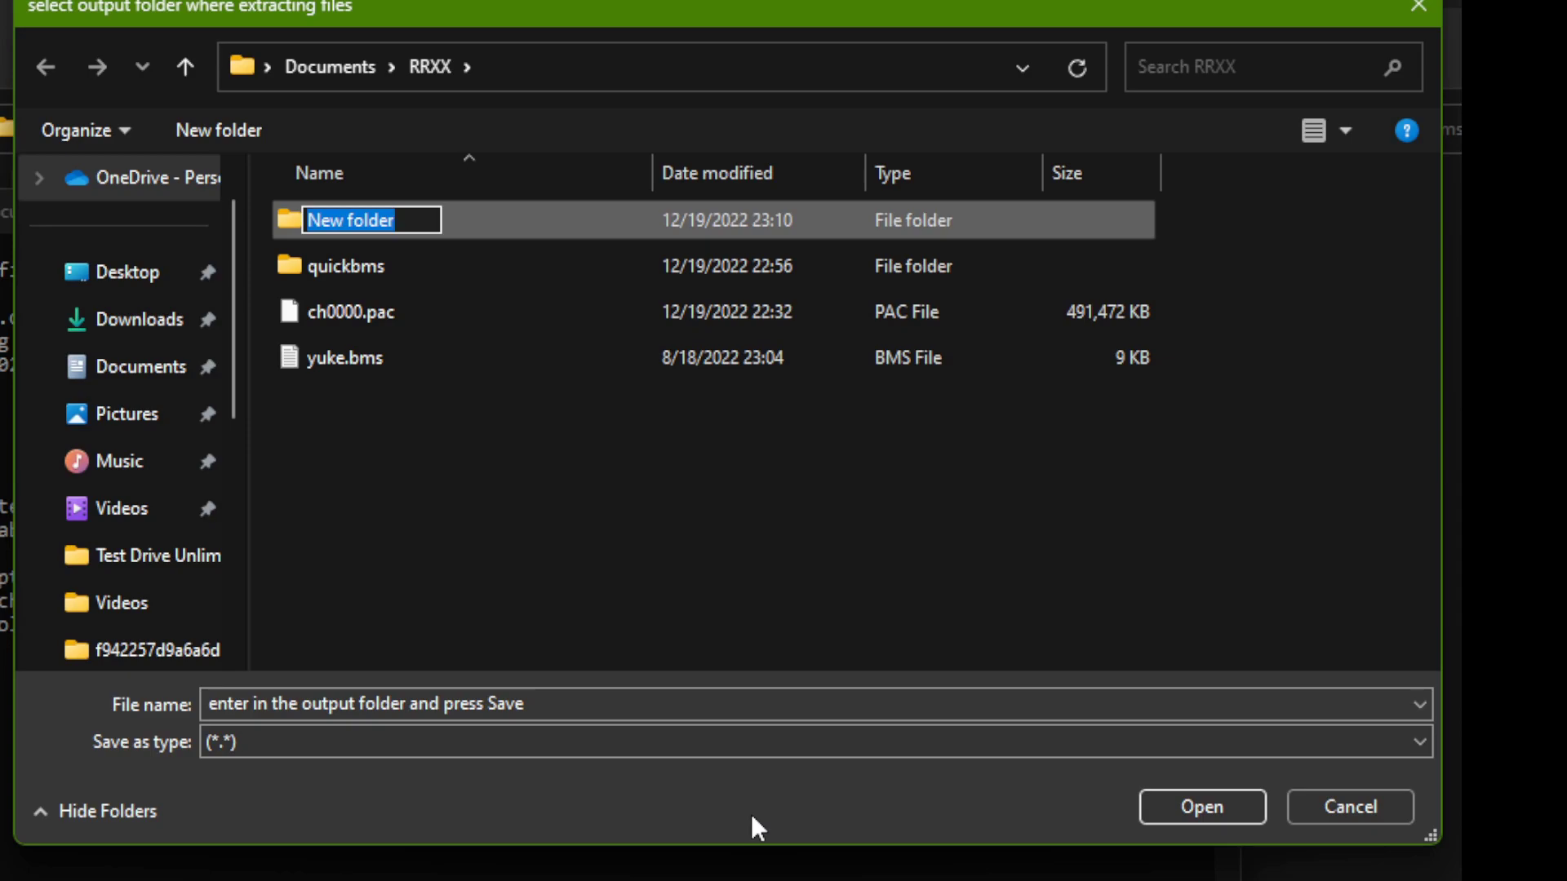
type("ch0000")
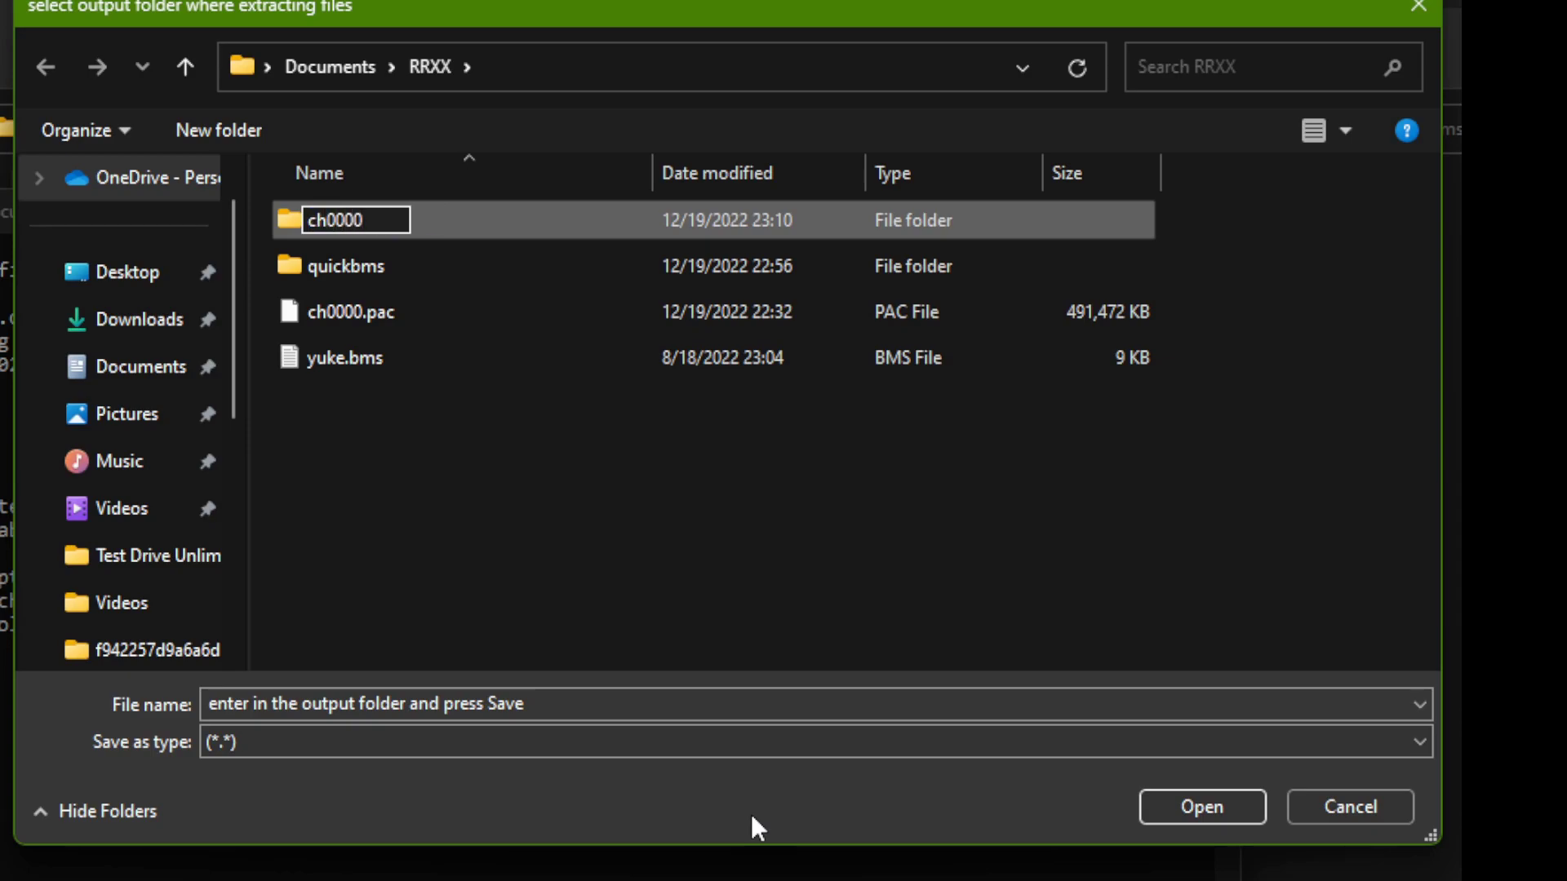
key("Return")
left_click(516, 704)
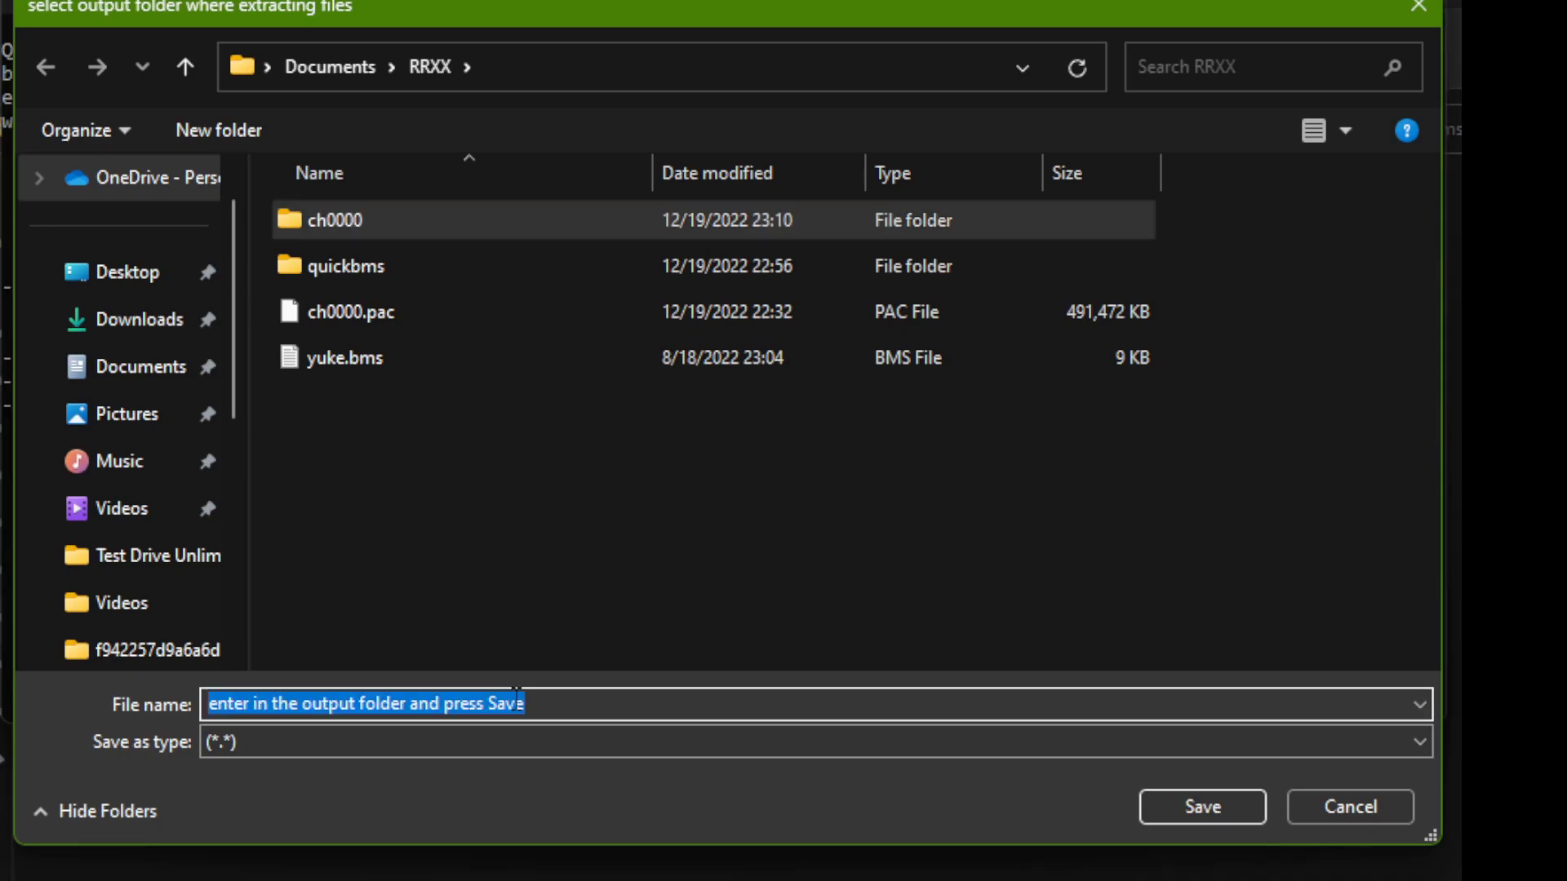
Enter the ch0000 folder as the extraction output location.
double_click(394, 220)
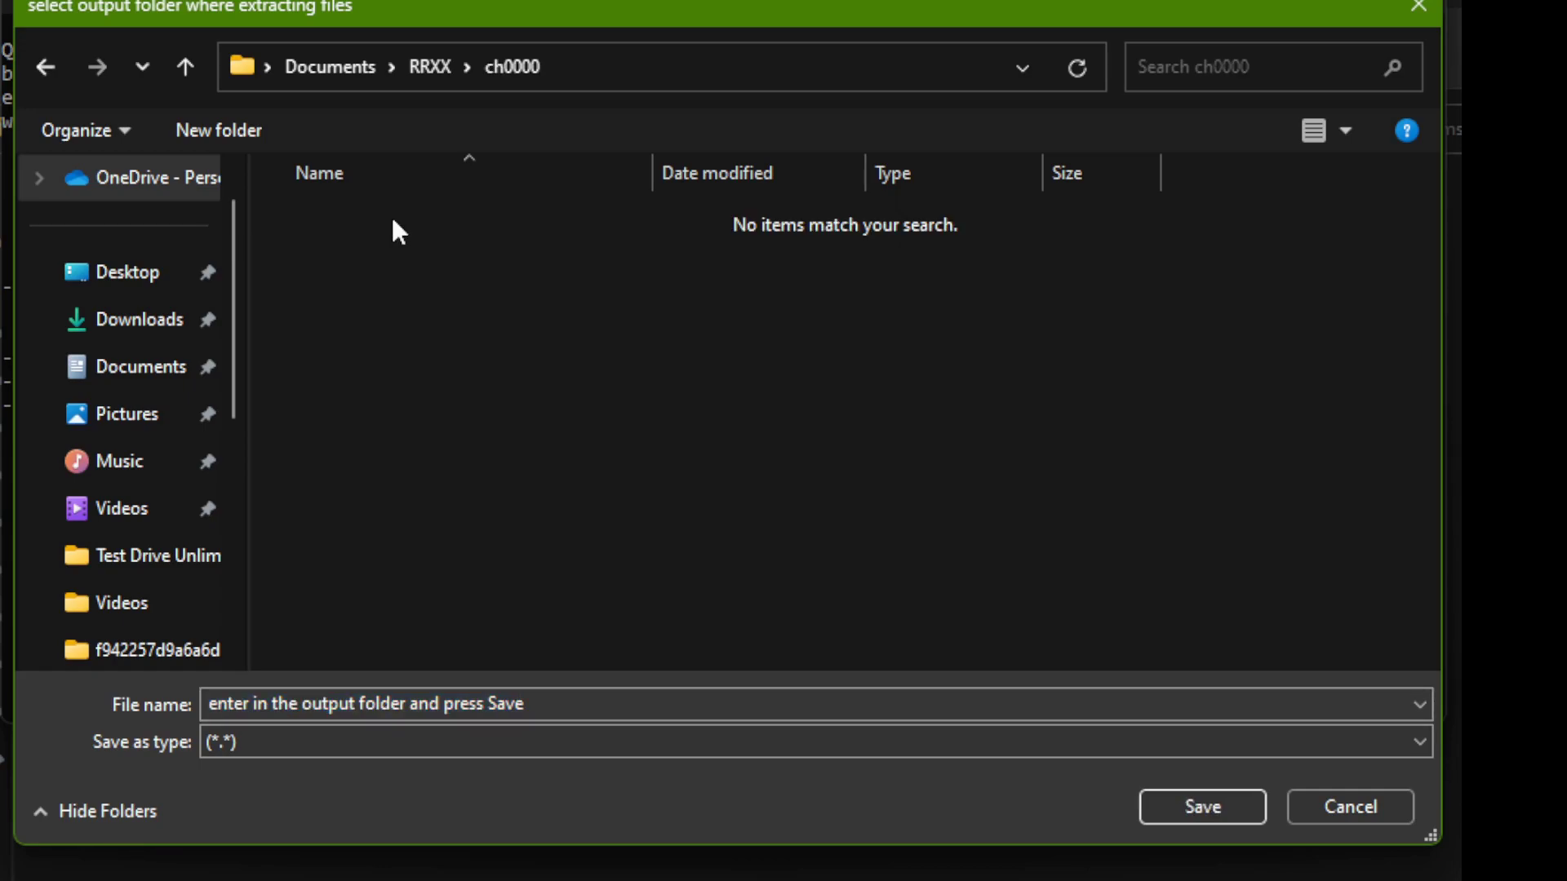
left_click(187, 68)
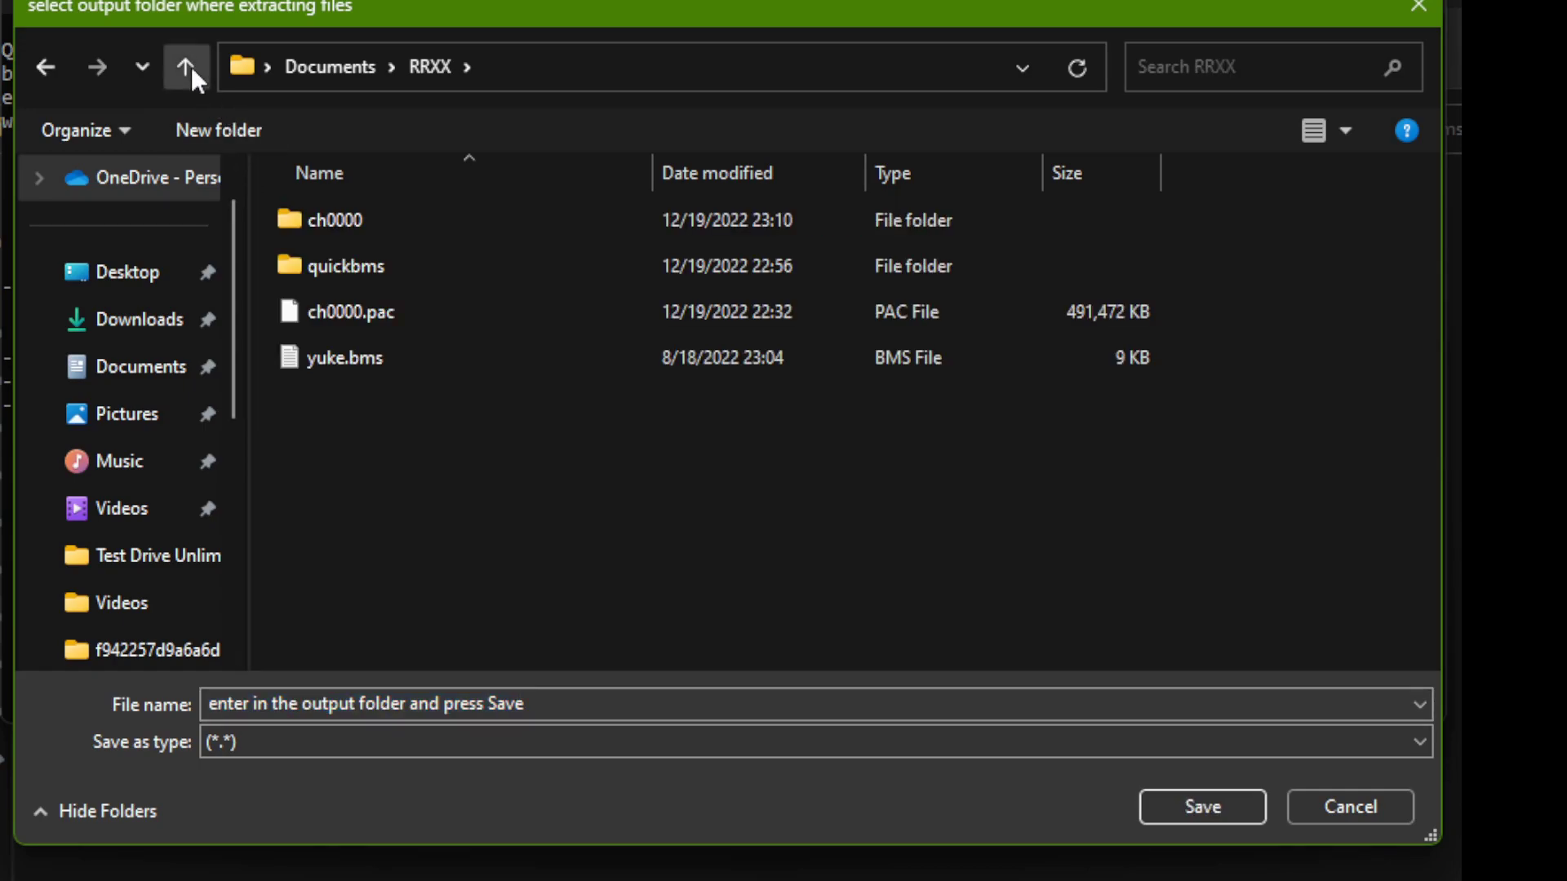
left_click(527, 703)
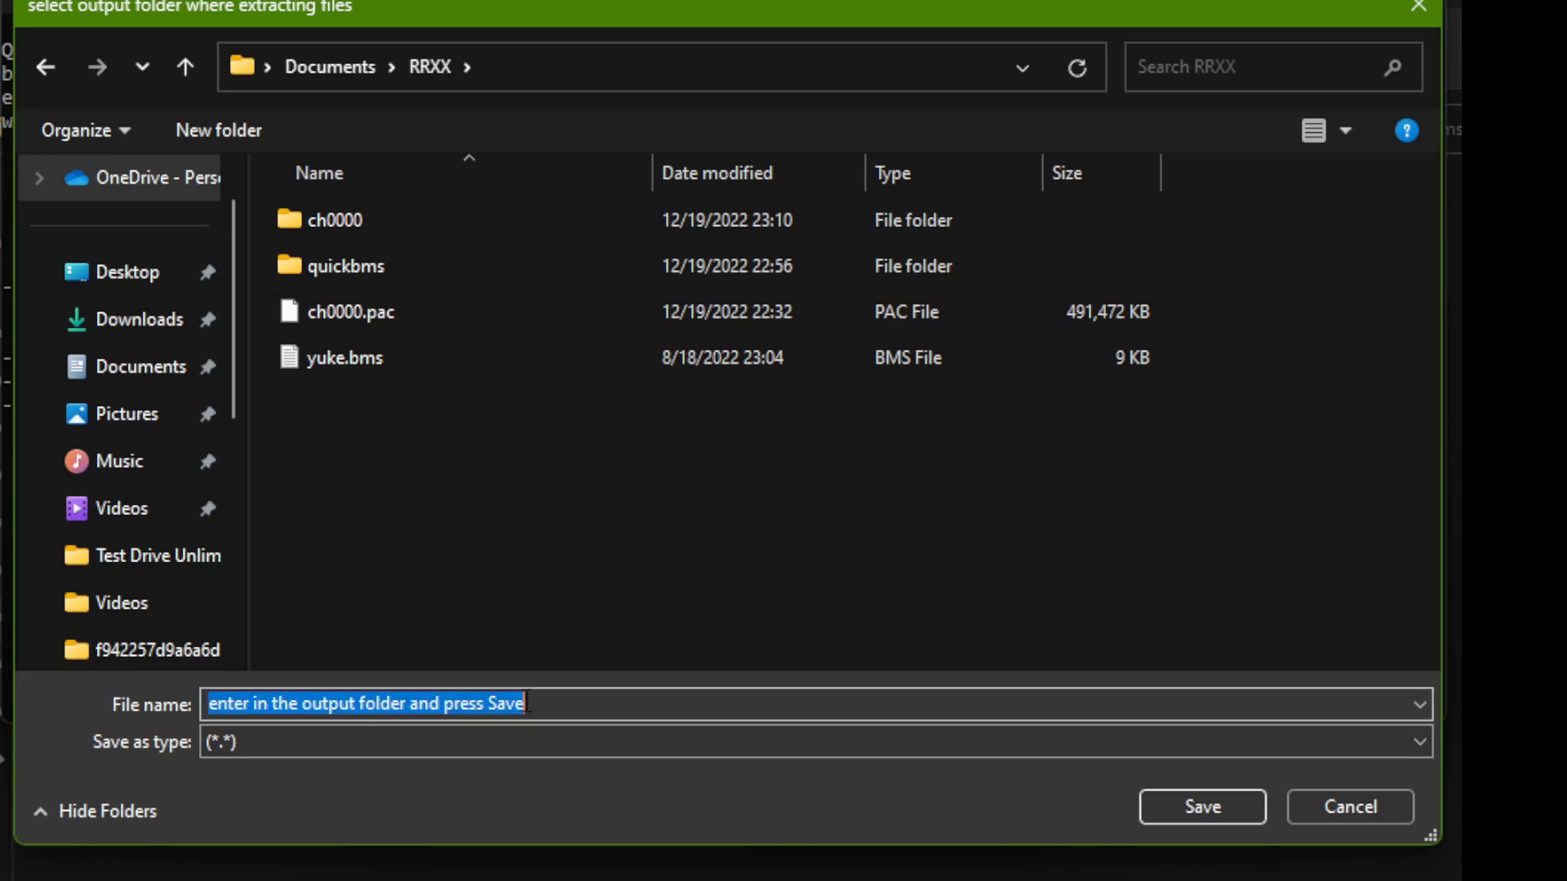
type("ch")
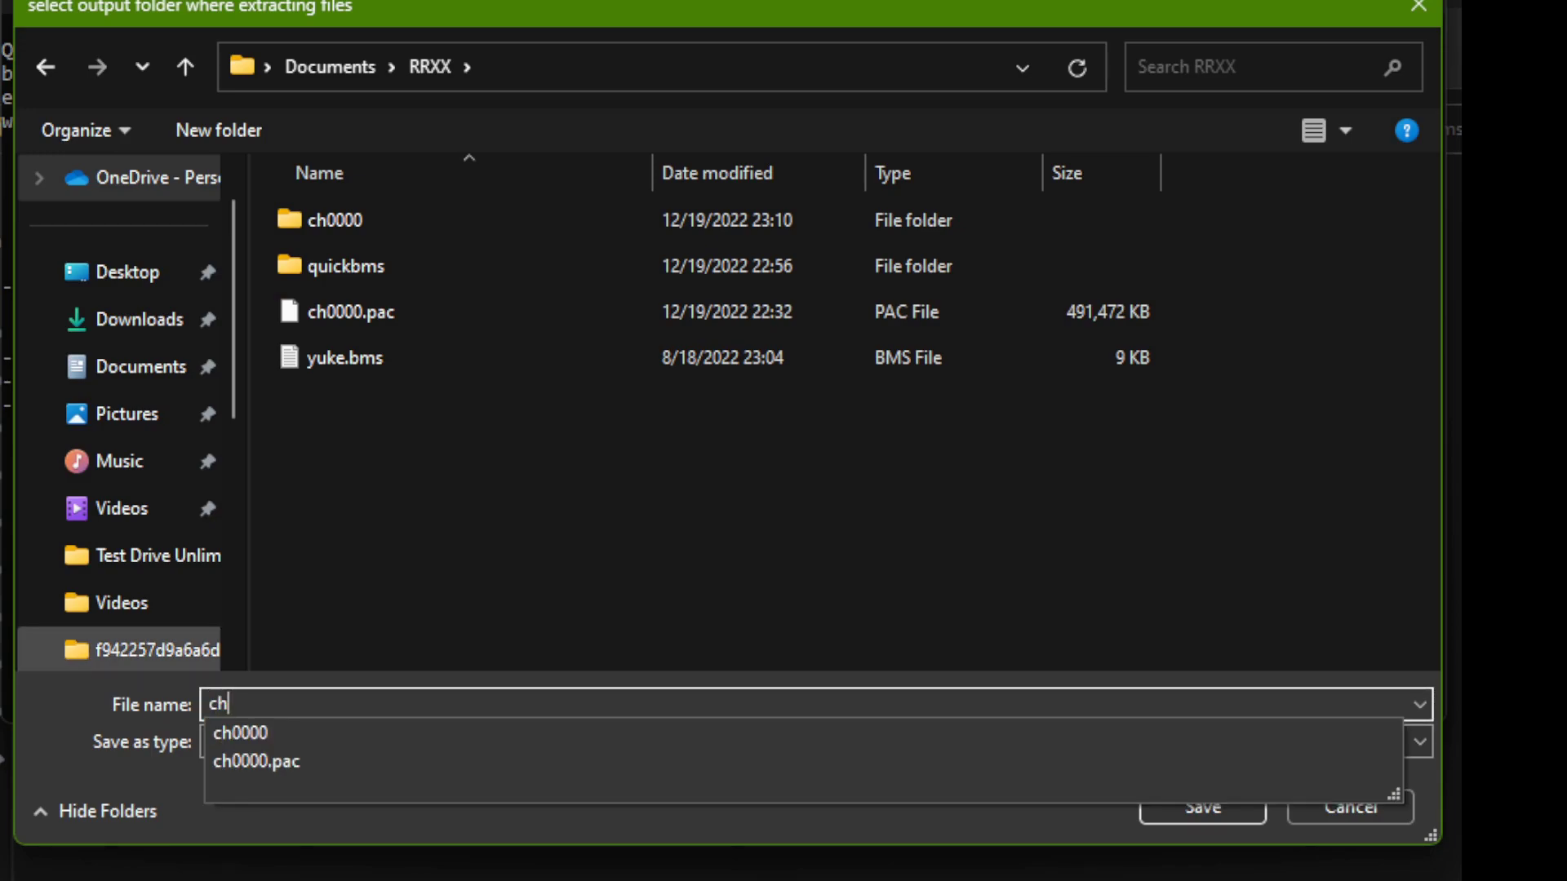
left_click(234, 732)
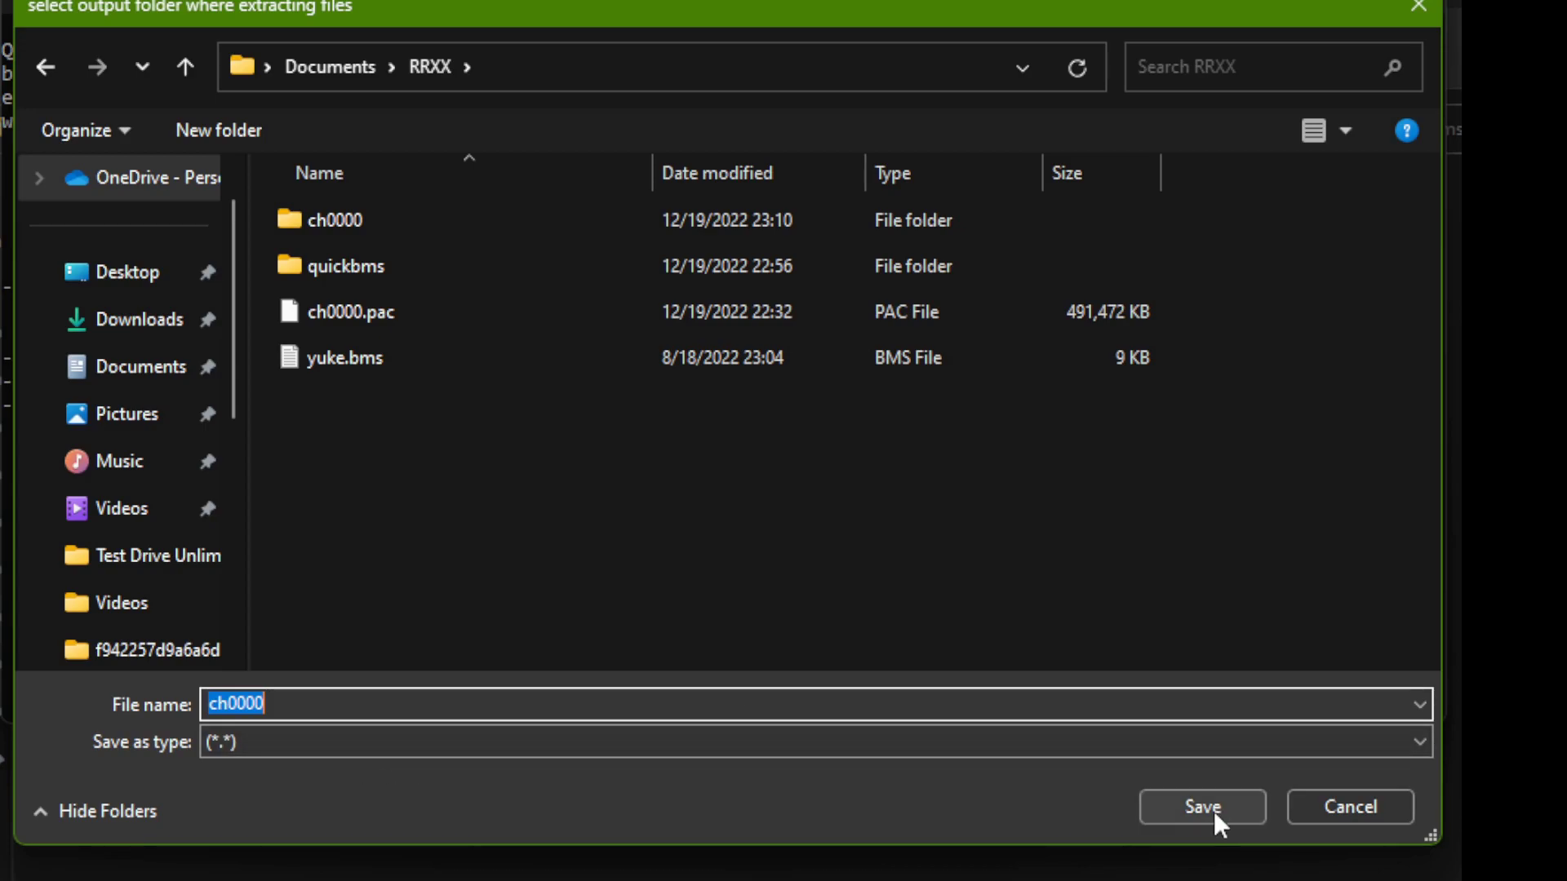
left_click(340, 222)
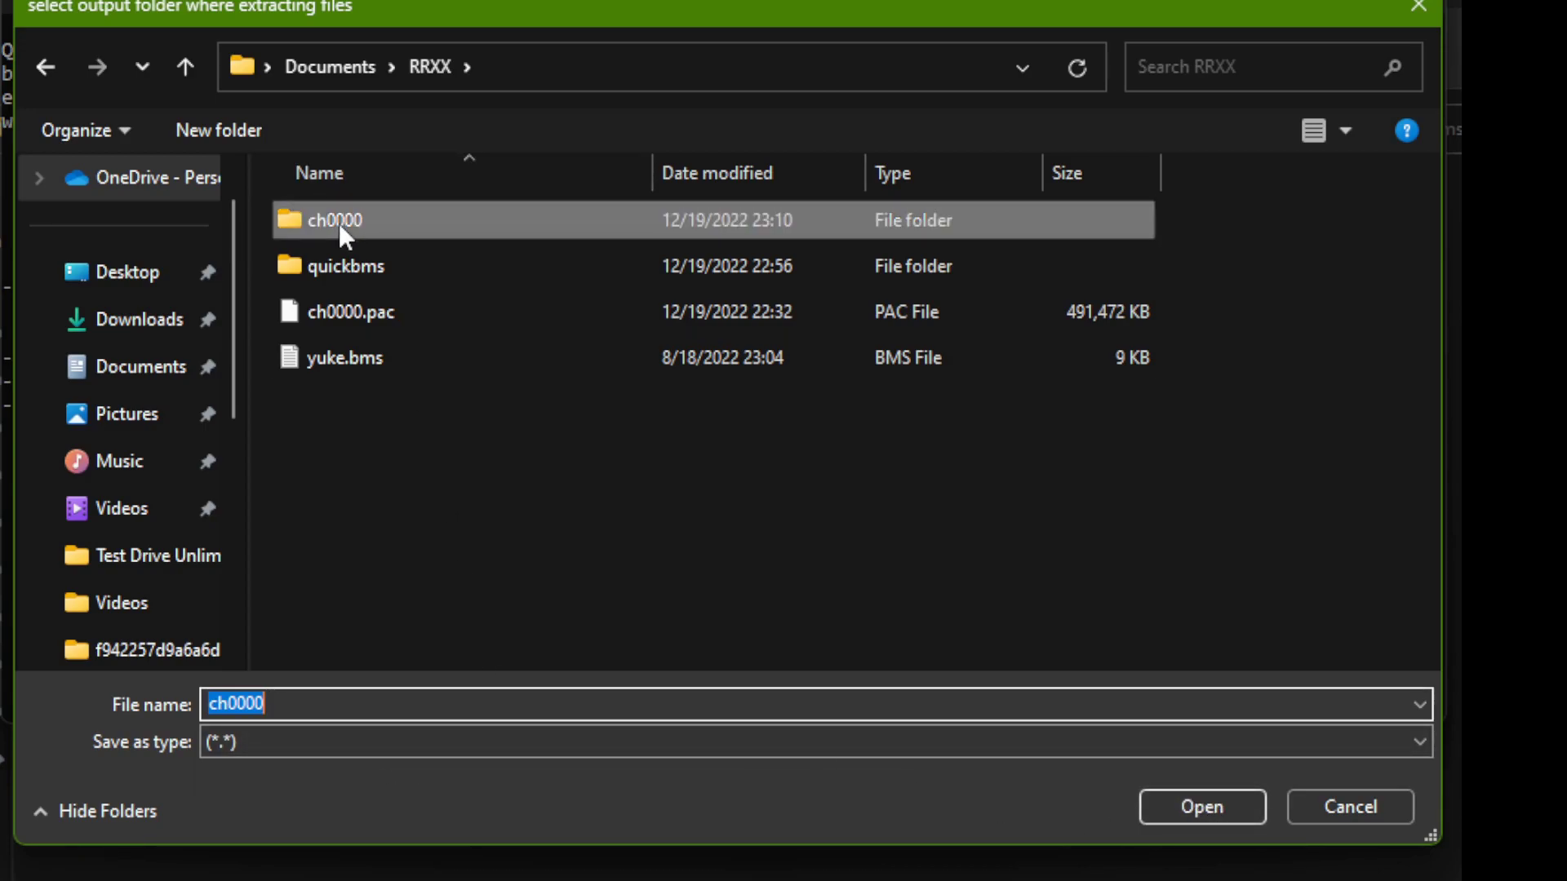
double_click(338, 222)
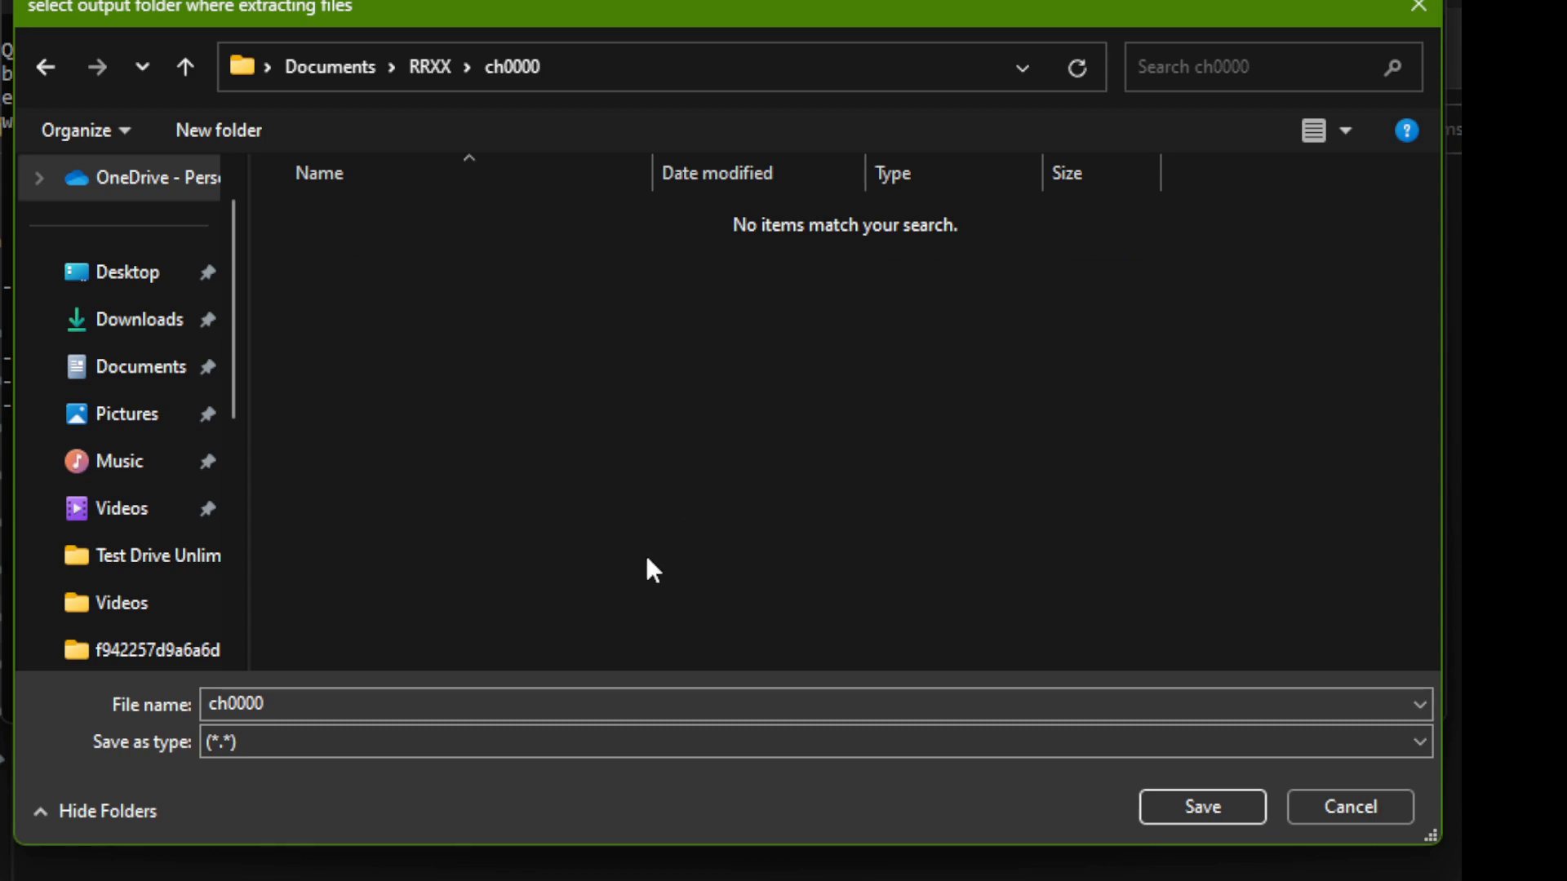
Save to extract ch0000.pac into ch0000, yielding 4425 files.
left_click(1187, 811)
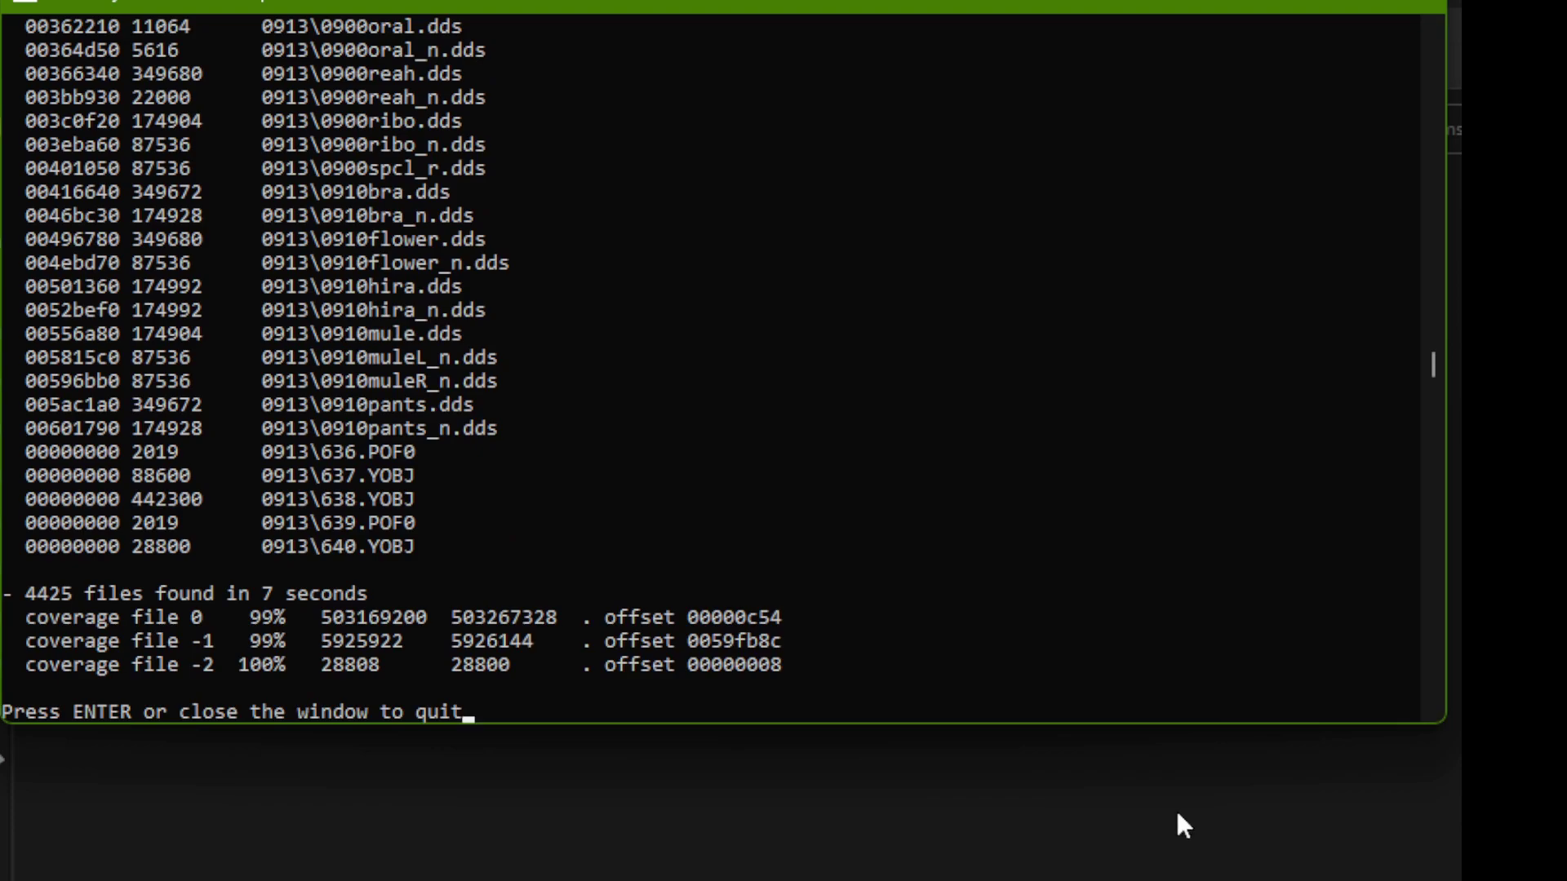
Close the finished extraction console and open the extracted ch0000 folder inside RRXX.
key("Return")
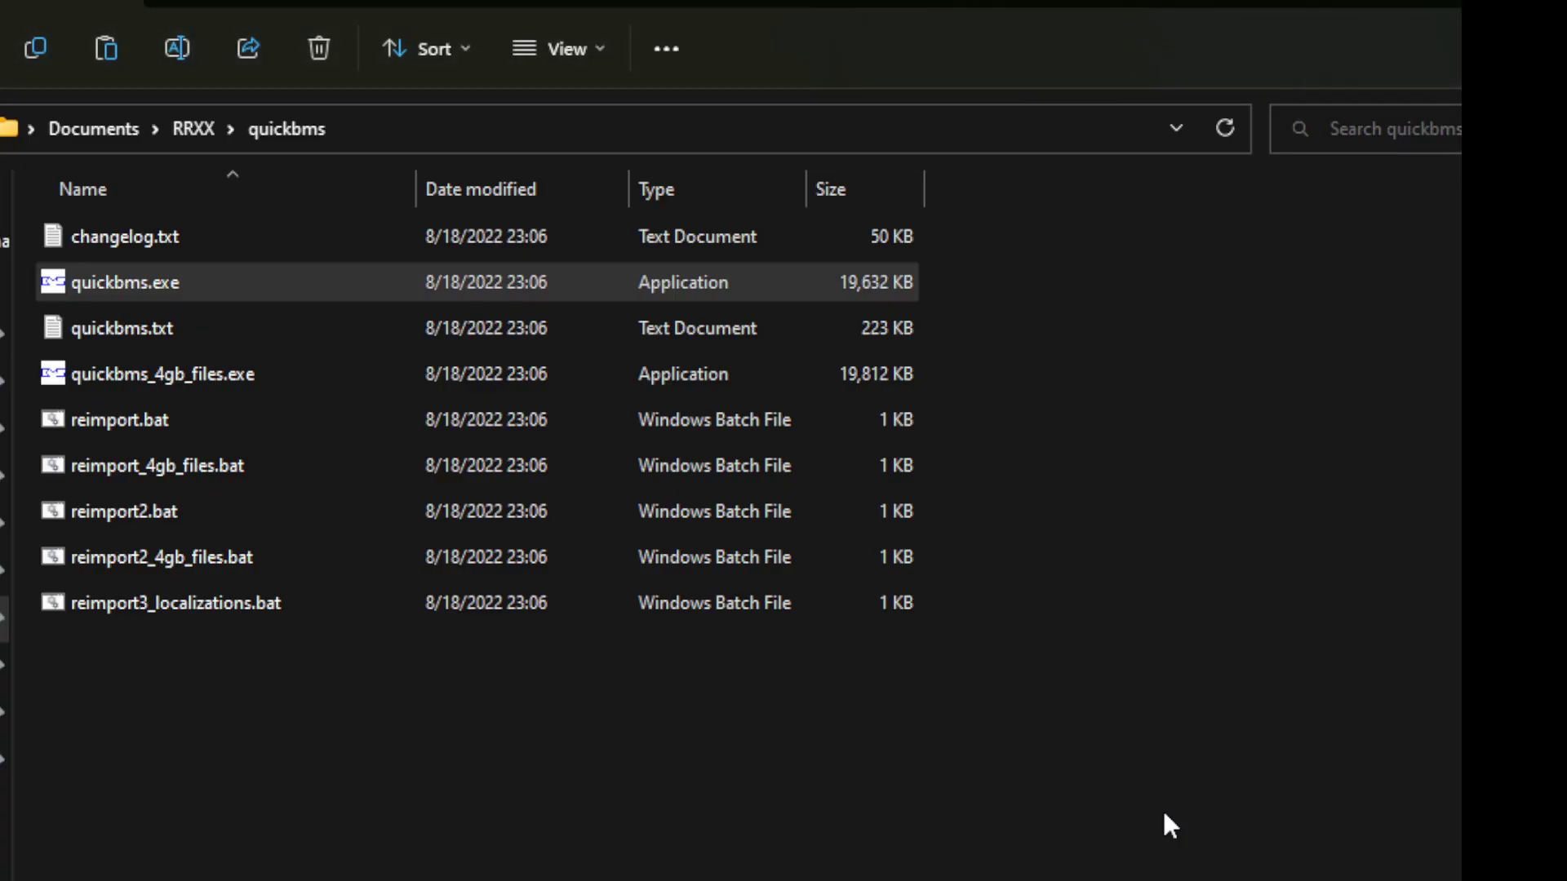
left_click(182, 128)
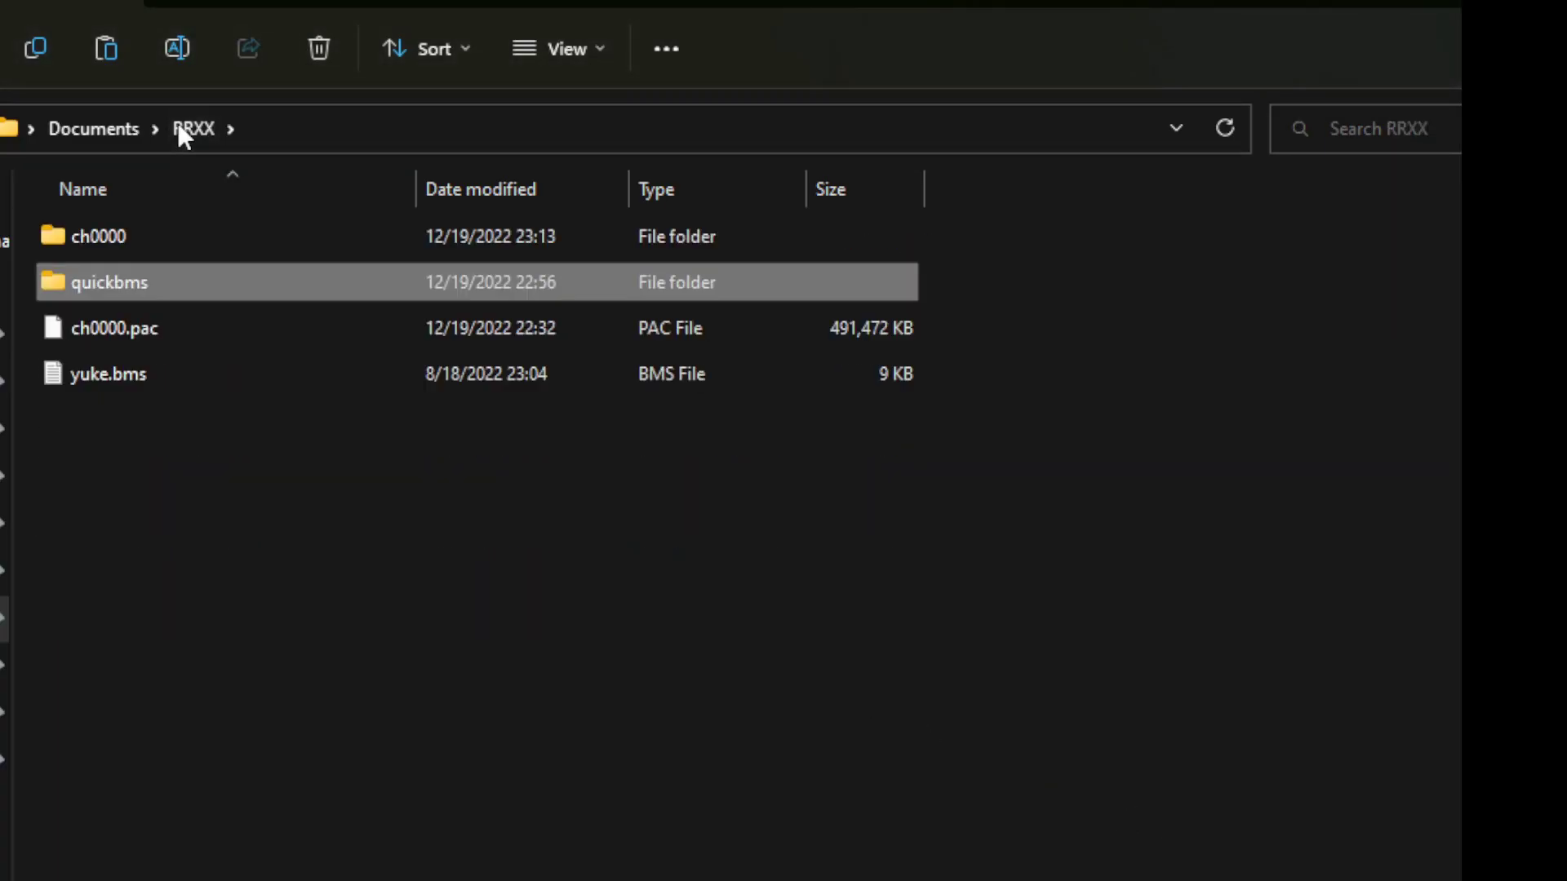
double_click(115, 245)
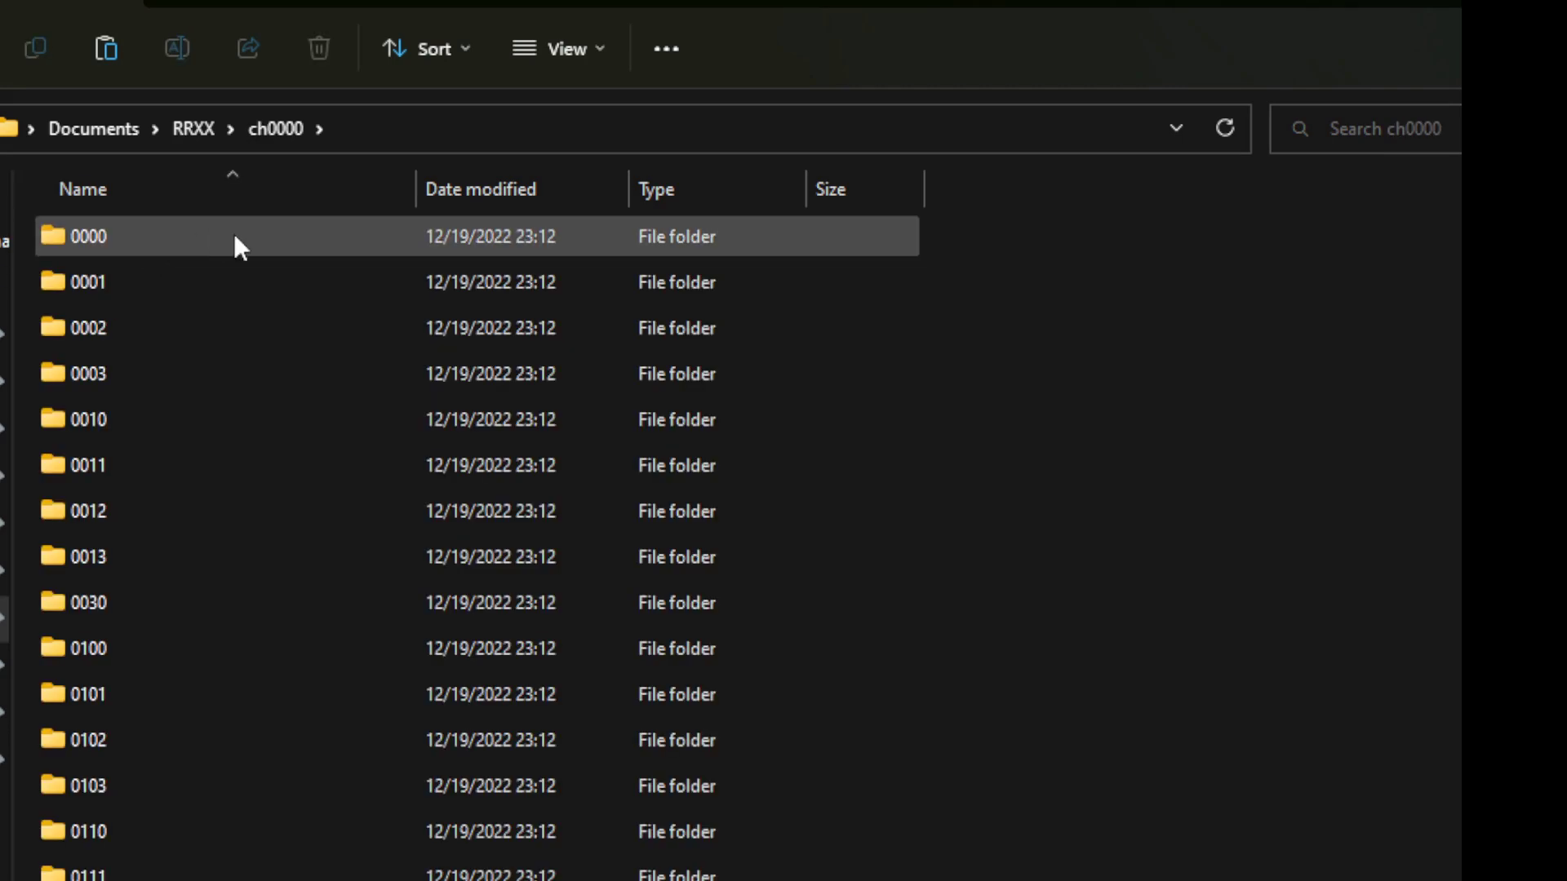
View the .dds texture thumbnails in character folder 0000, then return to ch0000.
left_click(76, 237)
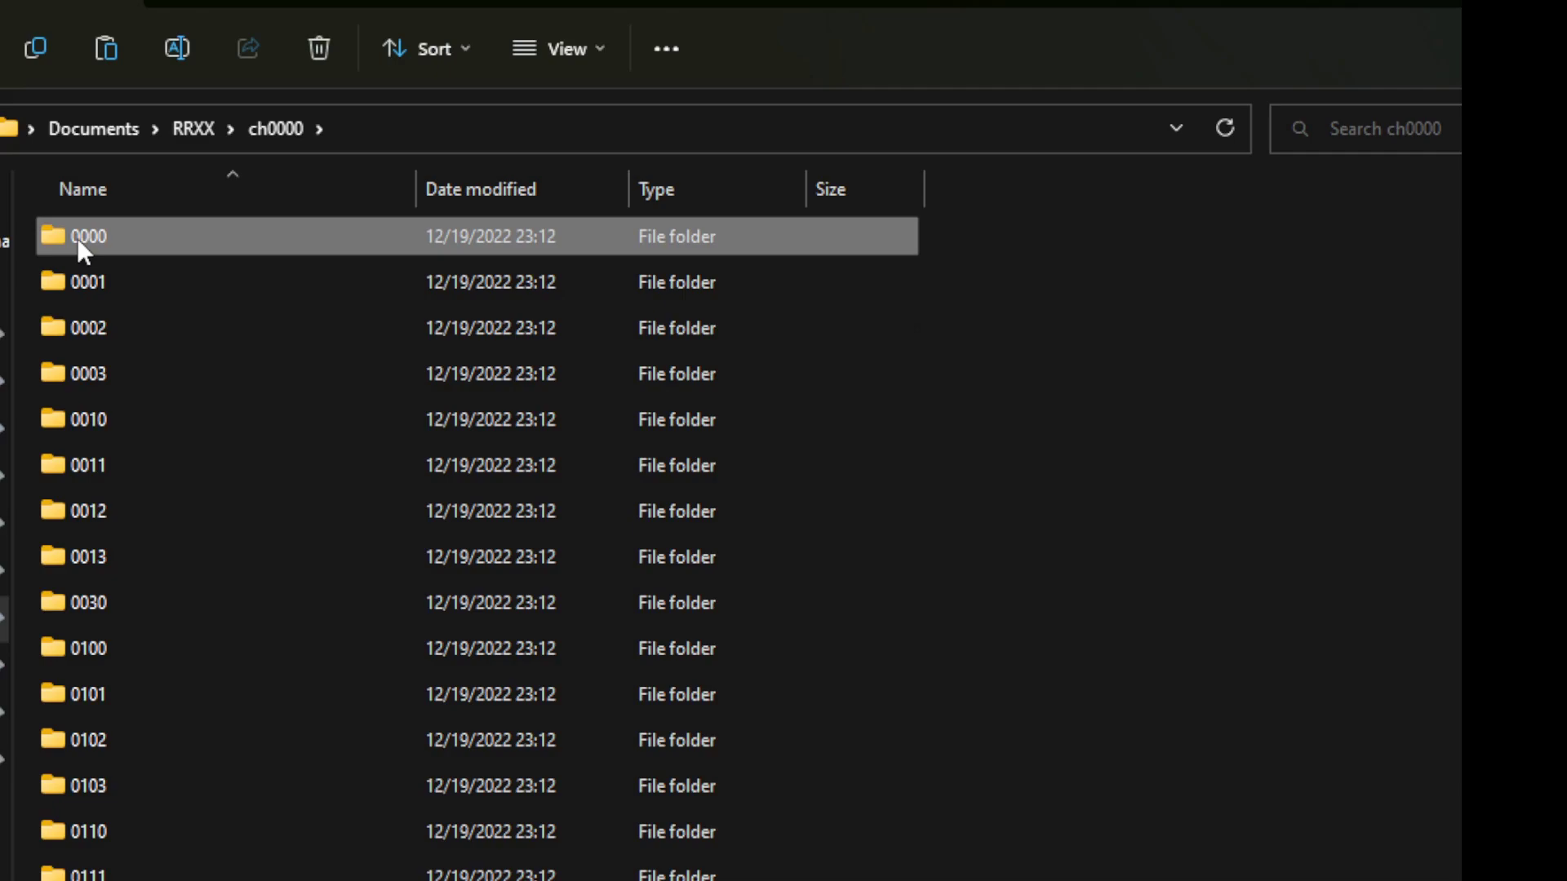
double_click(78, 238)
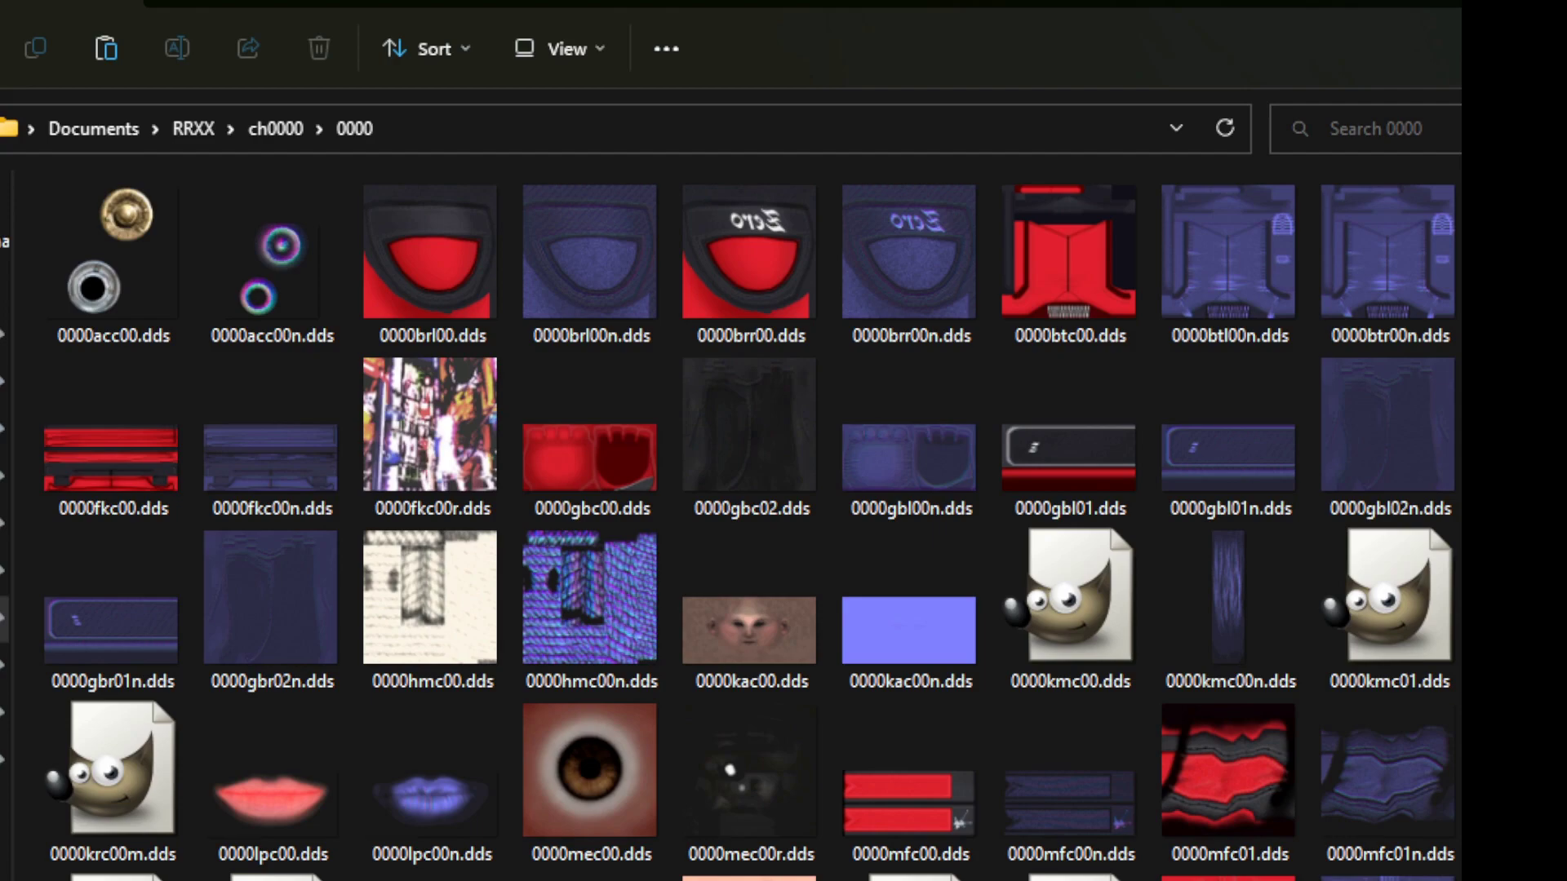
key("alt+Up")
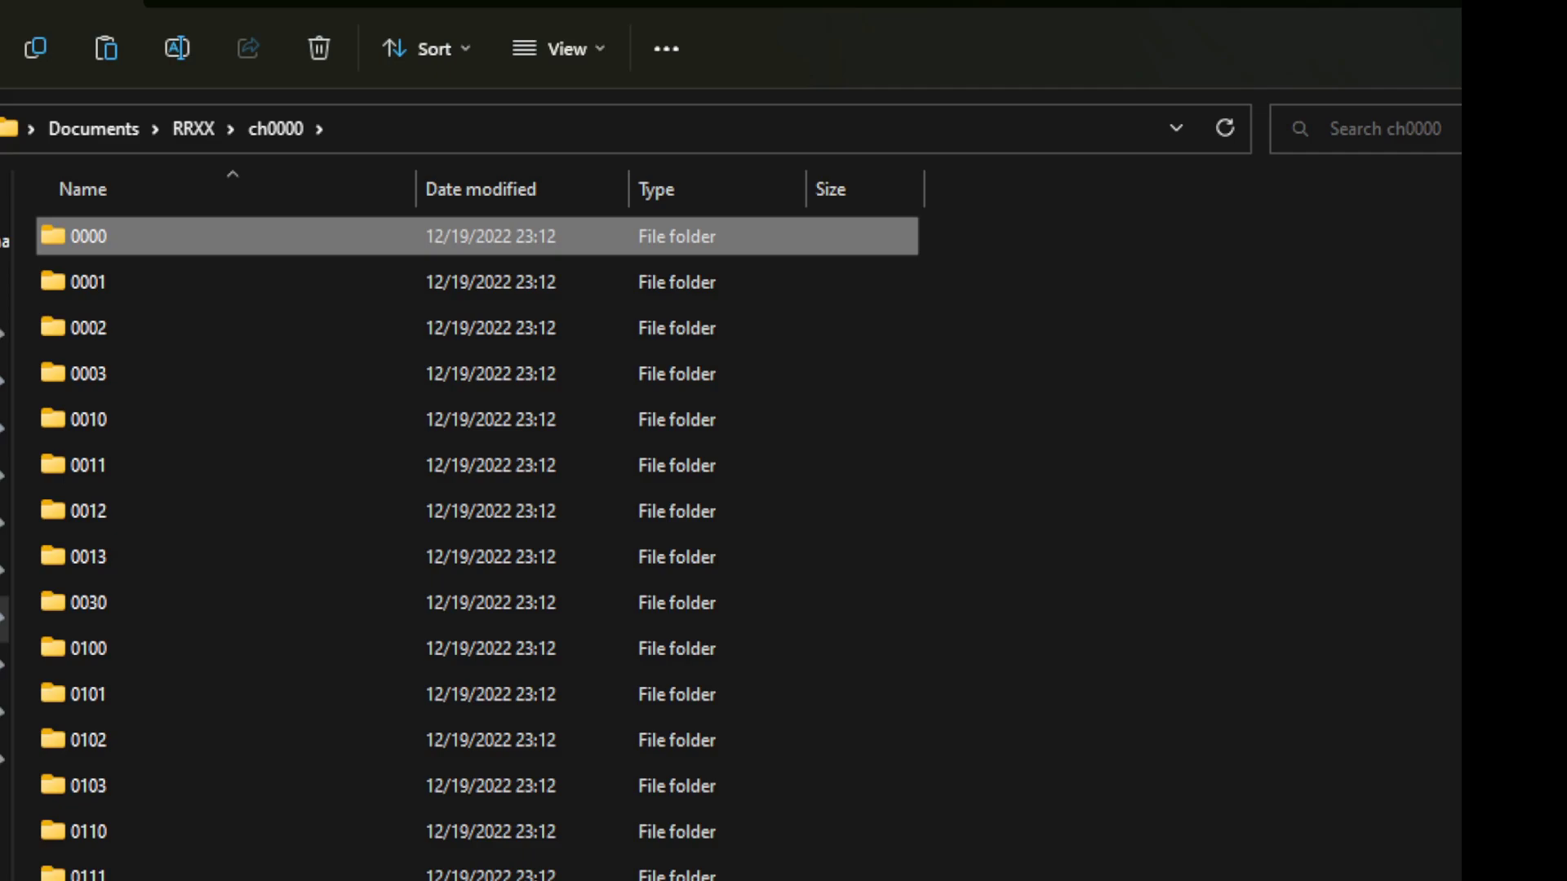
key("alt+Tab")
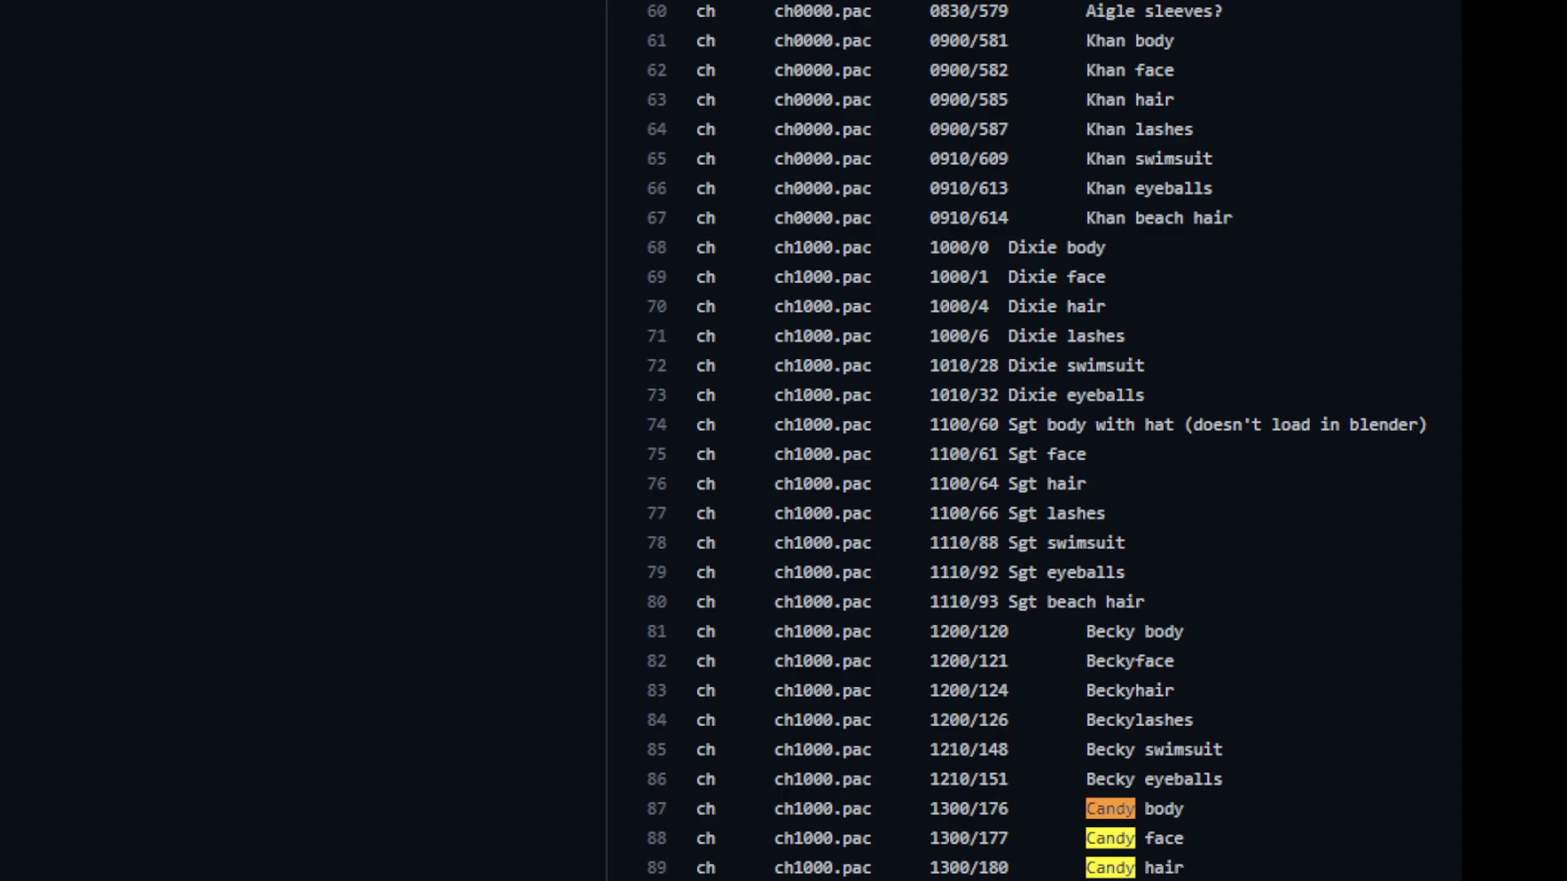
Scroll through the Model File Locations list mapping ch0000.pac object numbers to body, face and hair parts.
scroll(1033, 441, "up", 20)
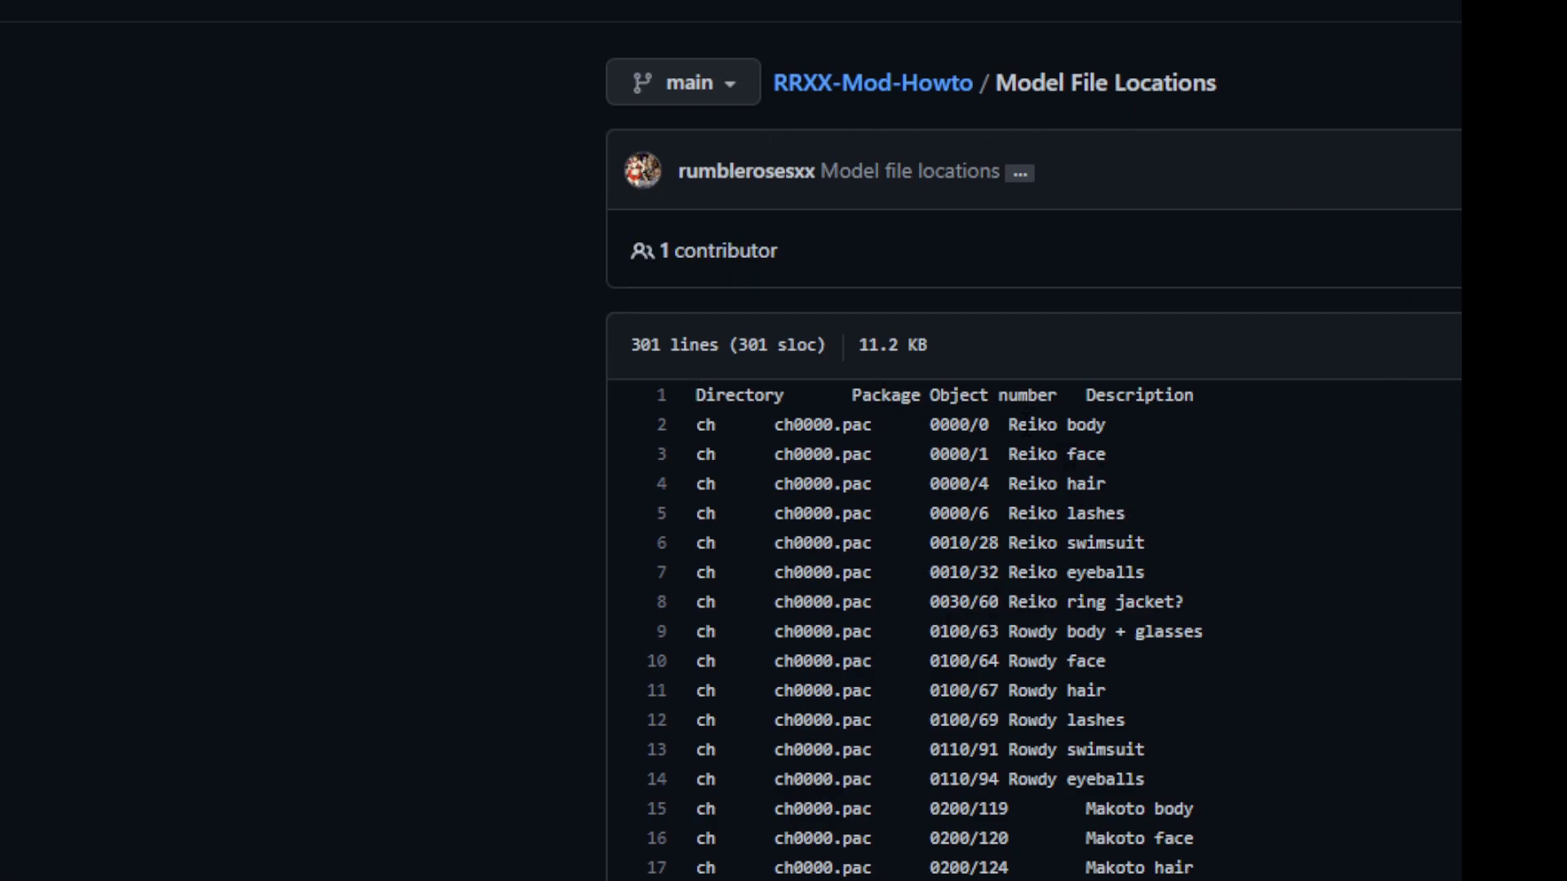
scroll(1099, 624, "down", 12)
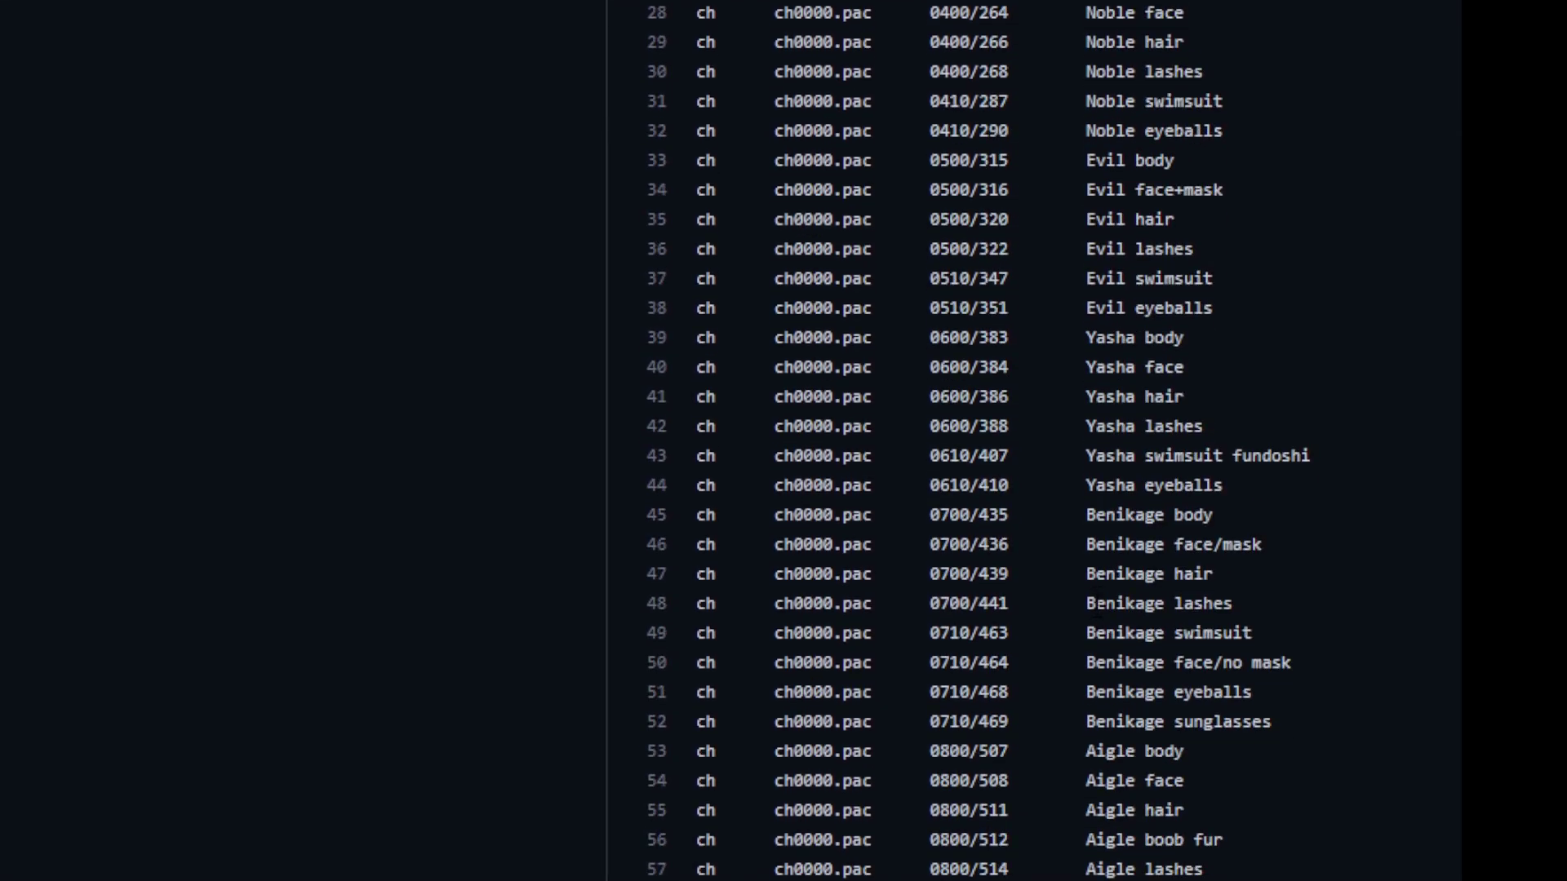
scroll(1034, 441, "down", 2)
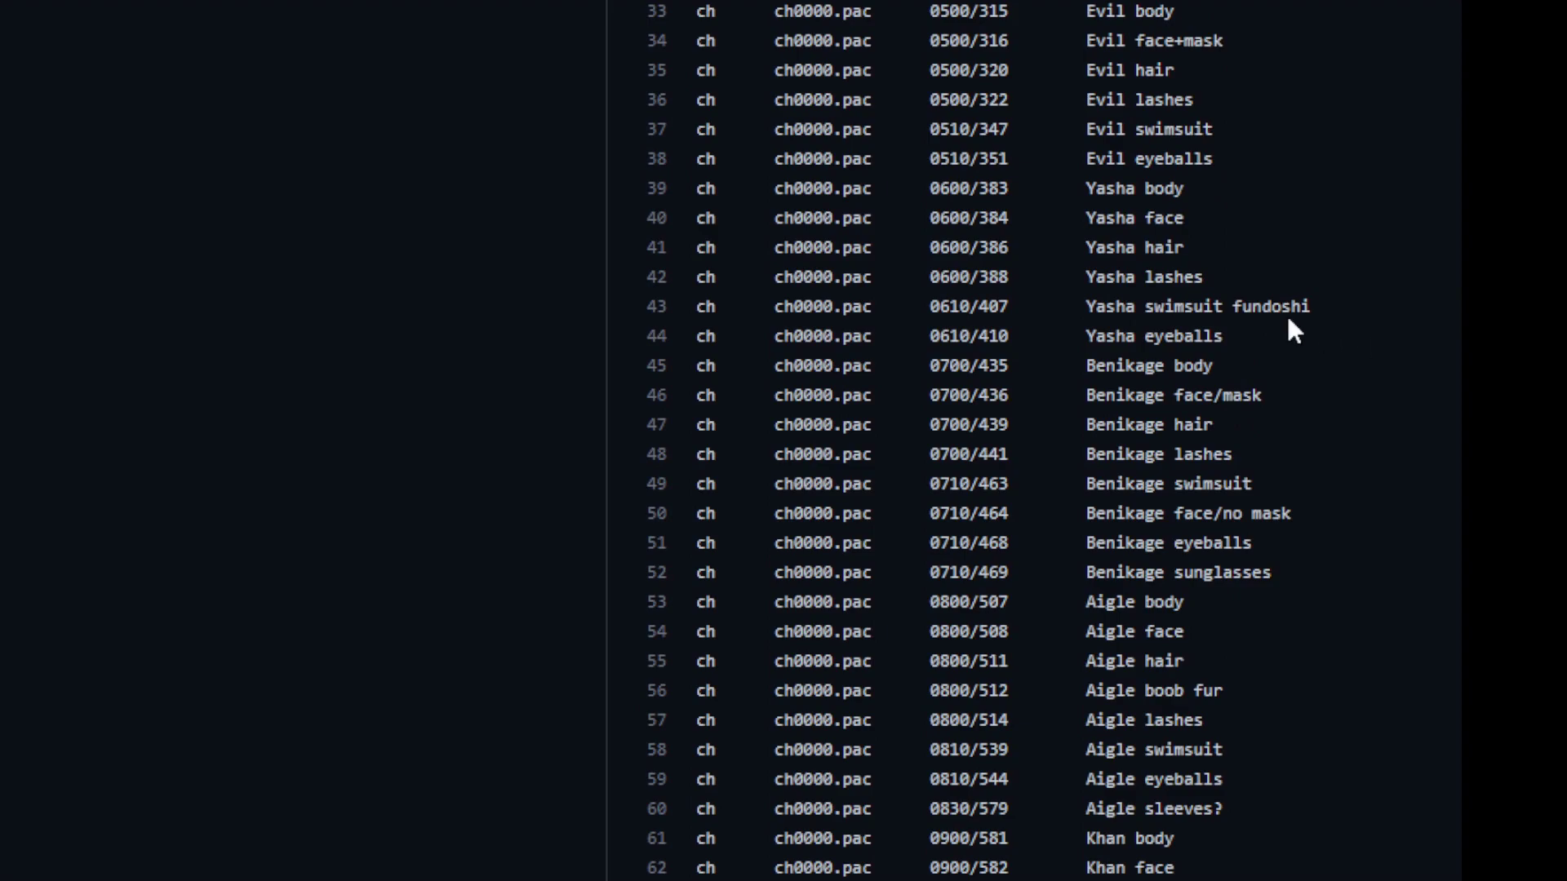
scroll(1287, 327, "up", 10)
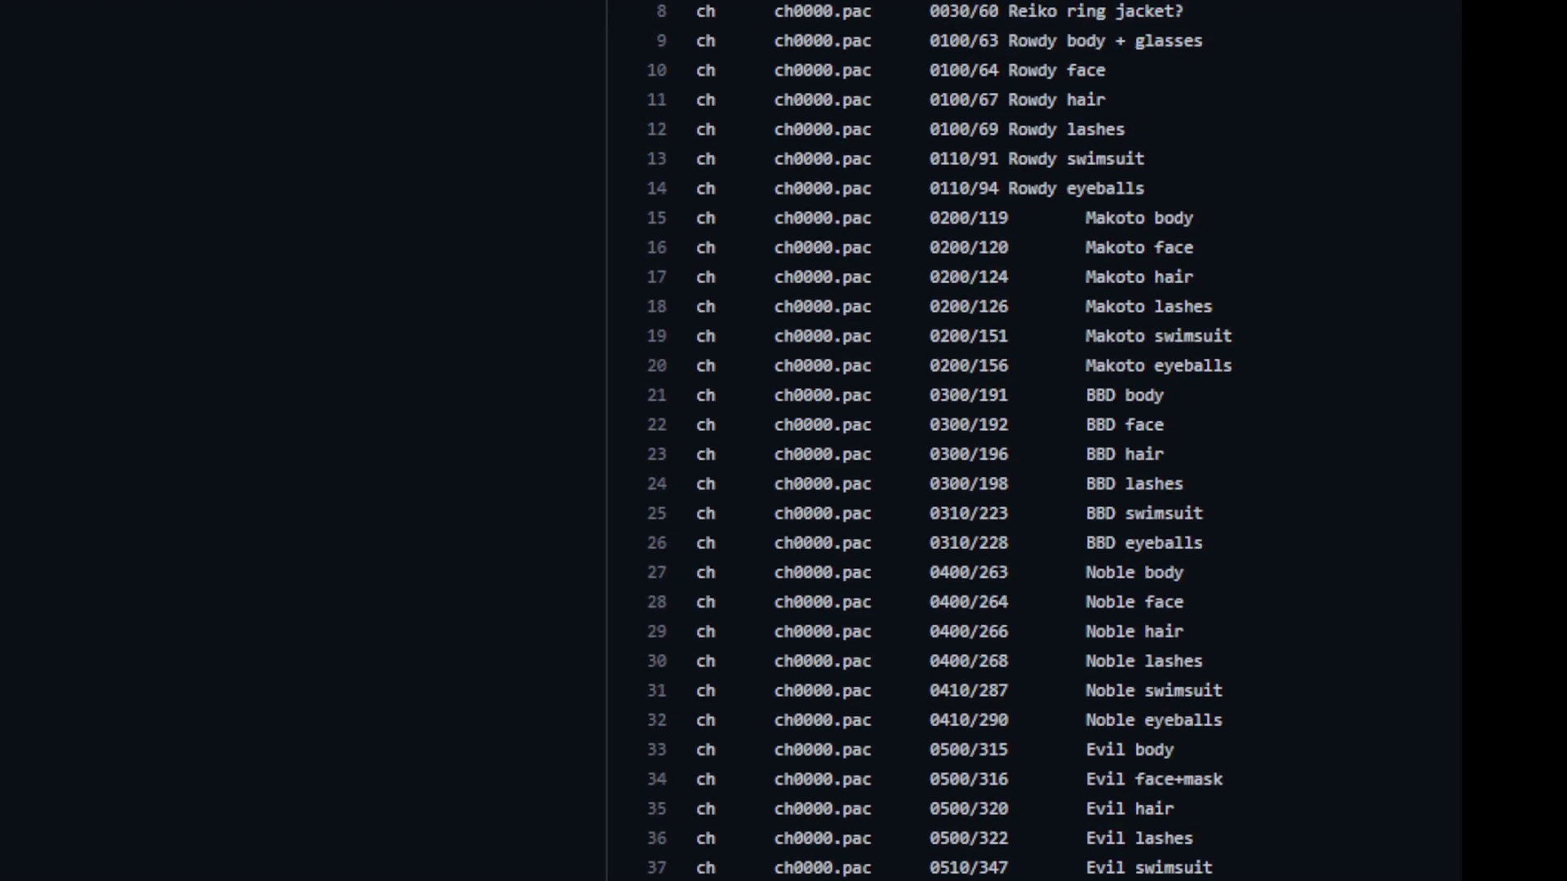